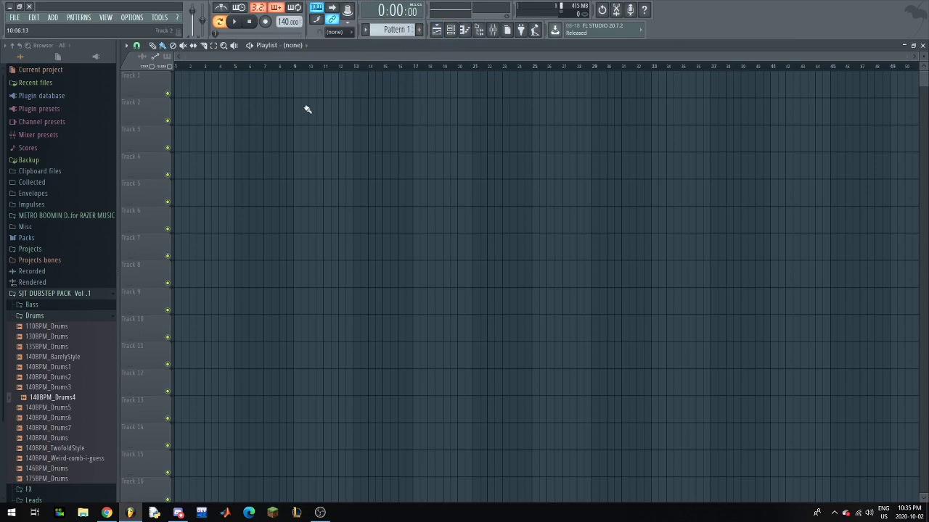
- Place Pattern 1 at bar 1 on Track 1 of the playlist and open the channel rack
left_click_drag(186, 94, 175, 77)
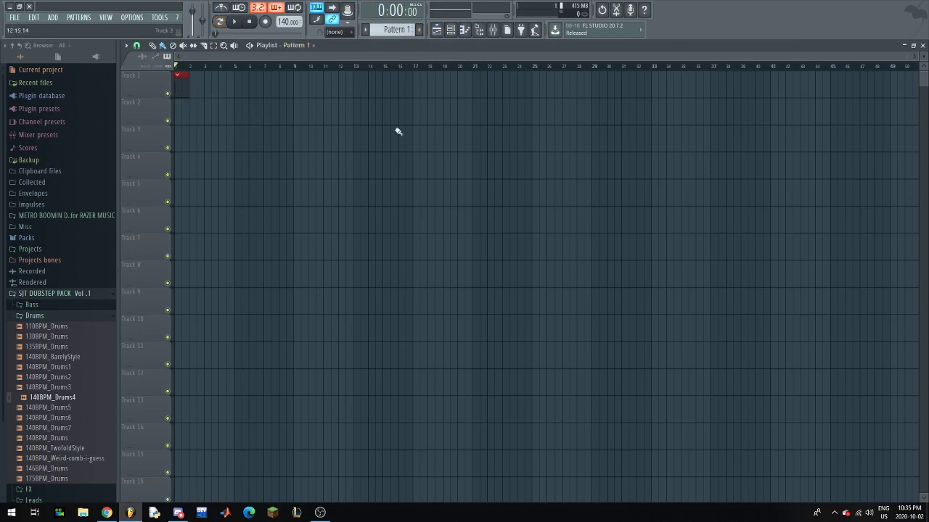
left_click_drag(906, 57, 846, 58)
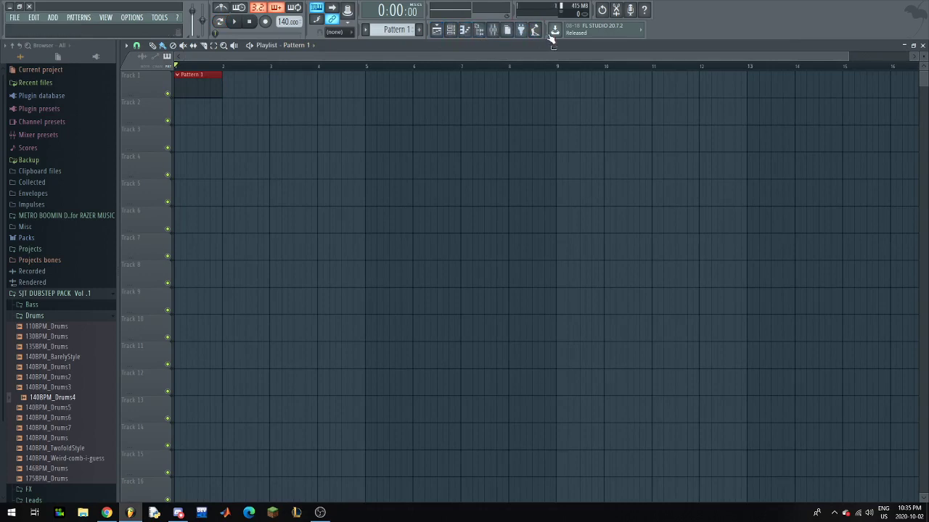
left_click(436, 30)
left_click(453, 32)
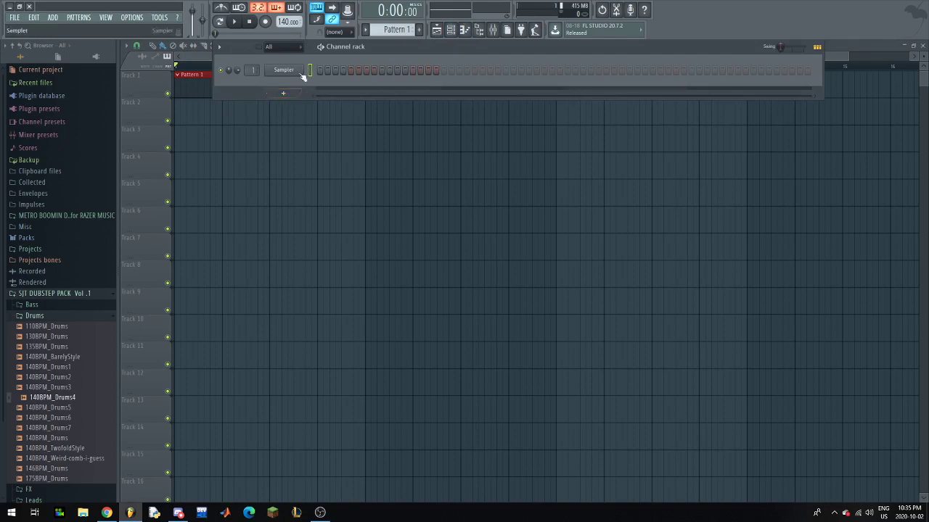
- Try out a Harmor synth channel with a few slider adjustments and delete it from the channel rack
left_click(283, 96)
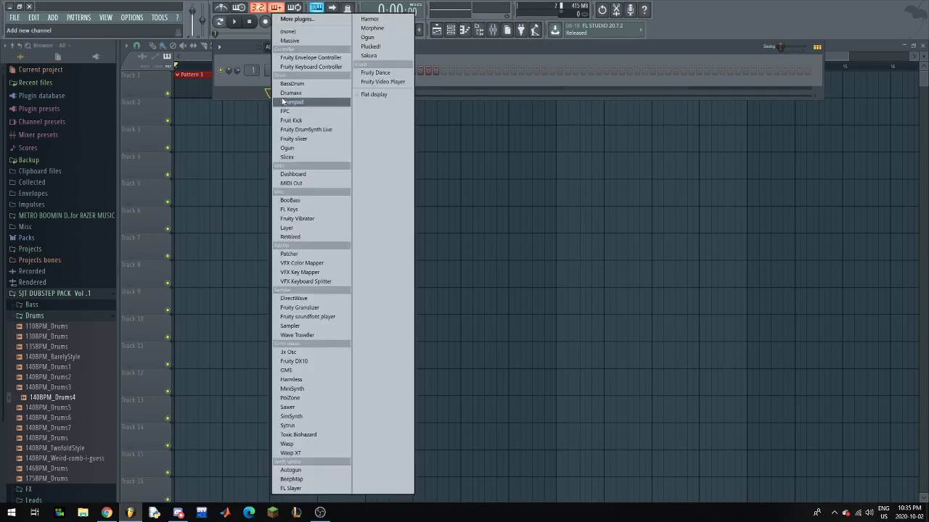
left_click(381, 24)
left_click_drag(418, 144, 491, 102)
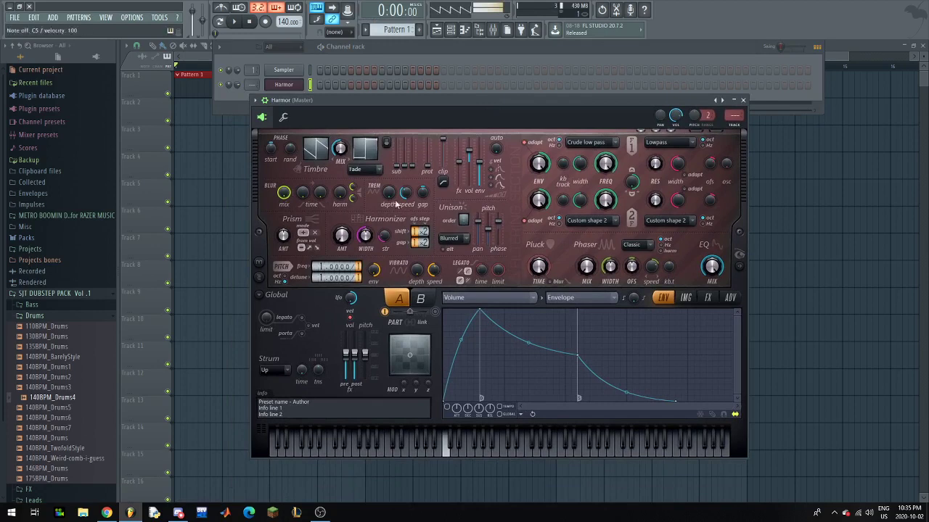
left_click_drag(401, 170, 398, 141)
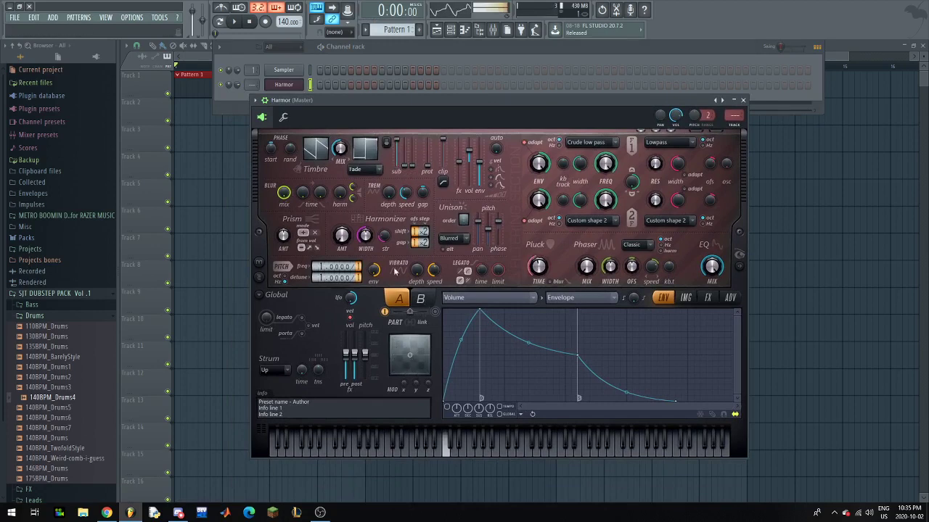
left_click_drag(464, 220, 491, 246)
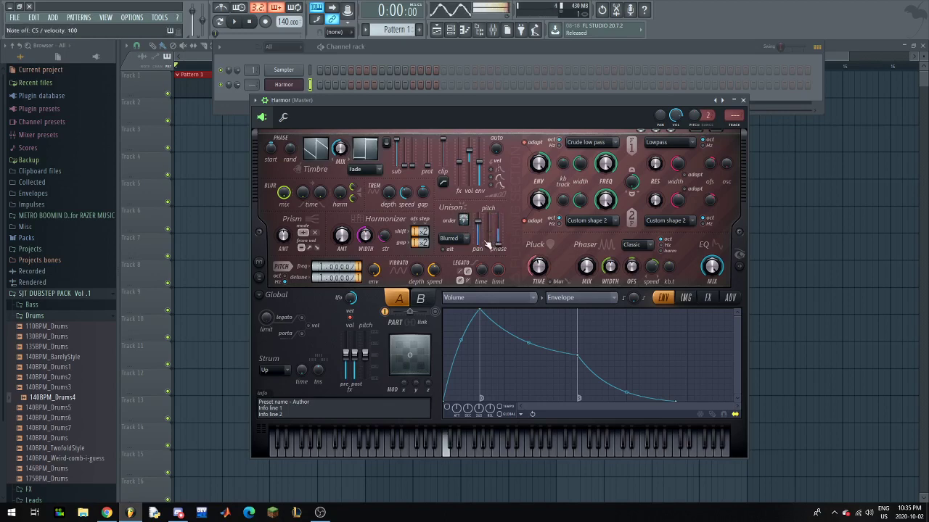
right_click(279, 86)
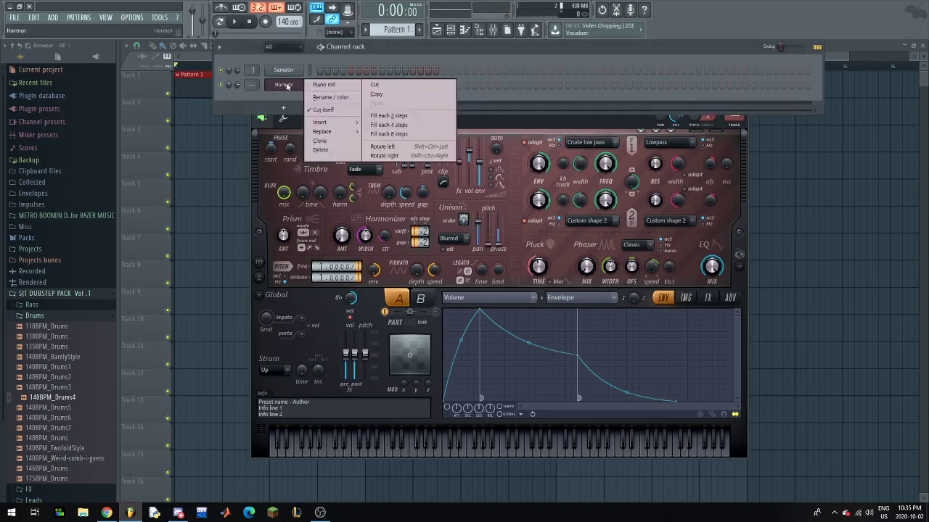
left_click(320, 149)
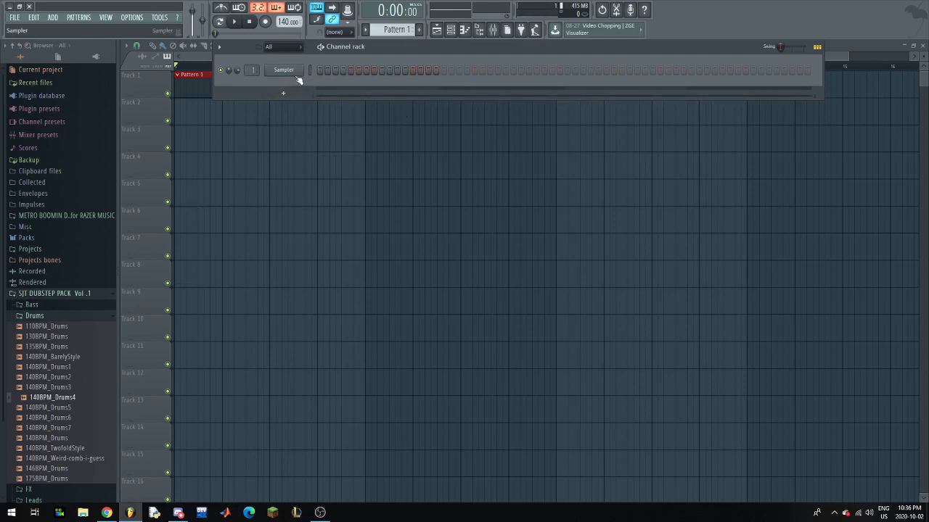
- Collapse the SJT DUBSTEP PACK folder in the browser and expand the Kicks folder under Packs, Drums
left_click(69, 317)
left_click(70, 293)
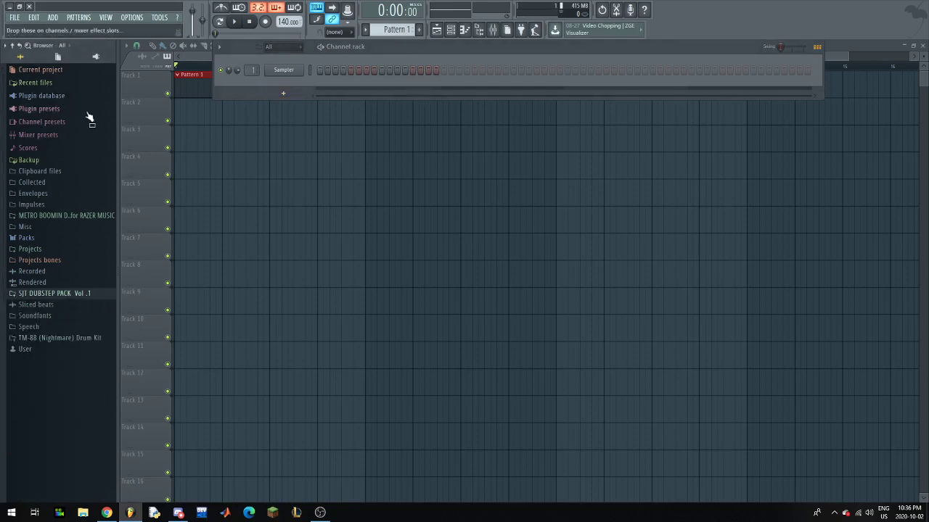
left_click(40, 240)
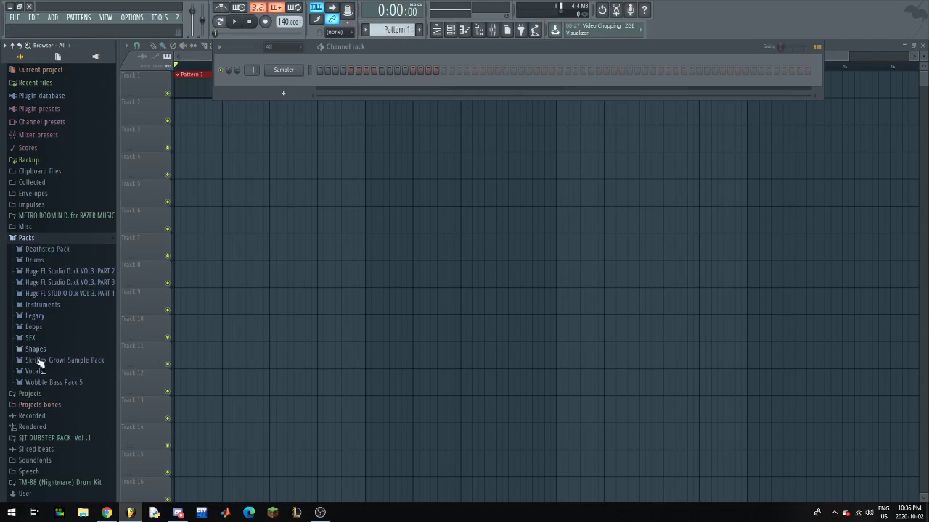
left_click(53, 262)
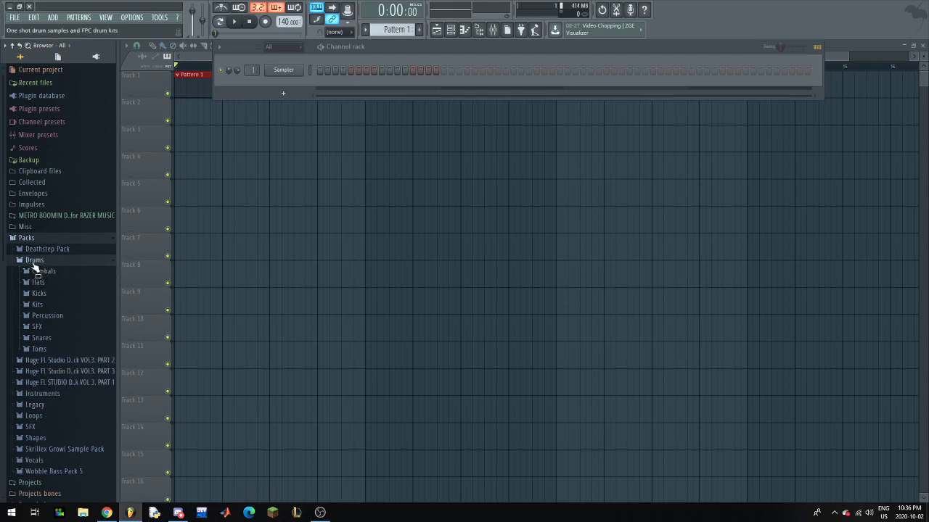
left_click(37, 304)
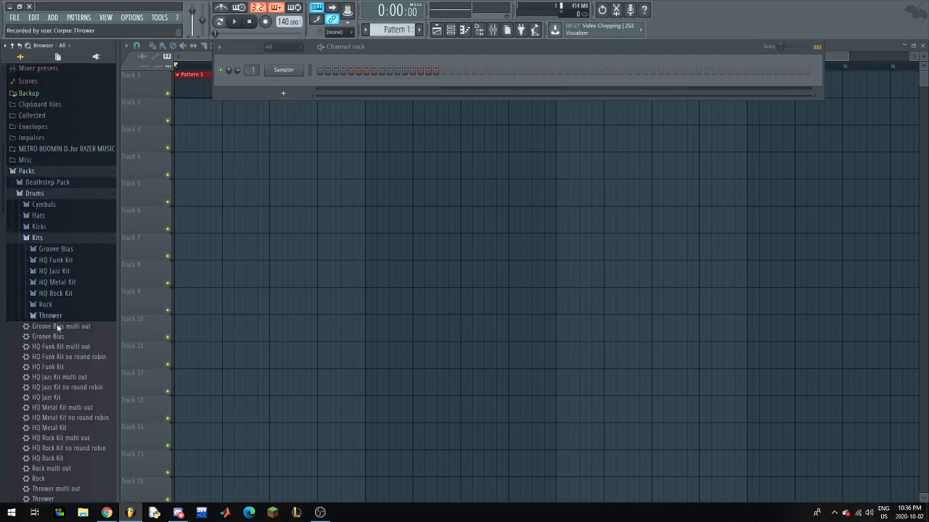
left_click(42, 238)
left_click(46, 239)
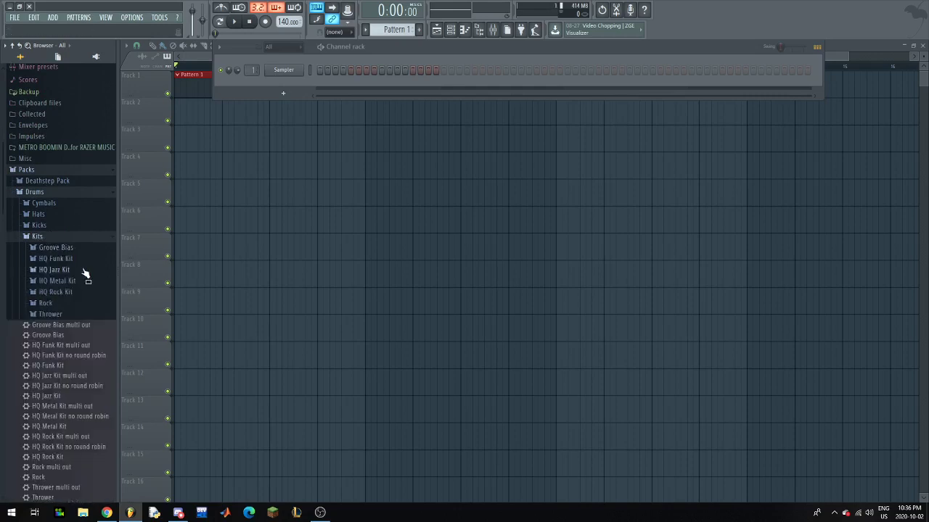
left_click(39, 226)
scroll(70, 292, "down", 5)
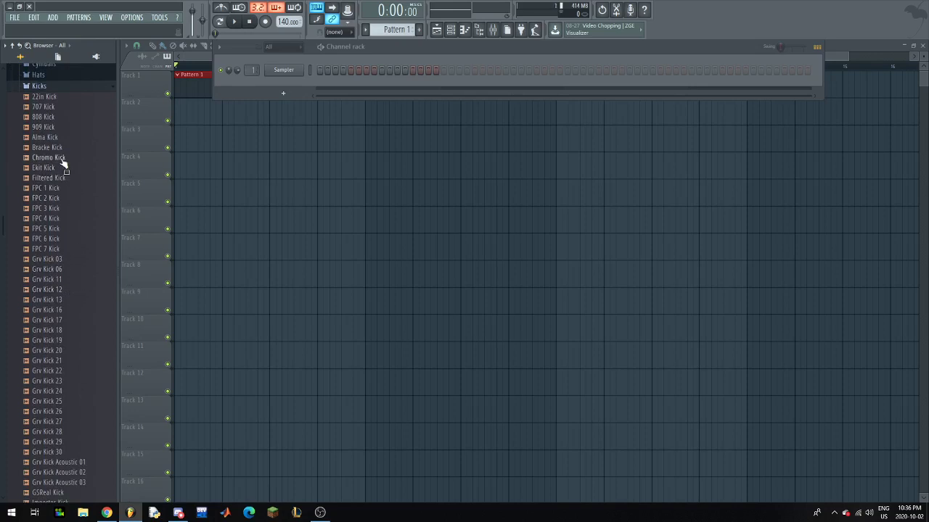
- Audition several kick samples and load the 808 Kick into the Sampler channel
left_click(55, 117)
left_click(57, 239)
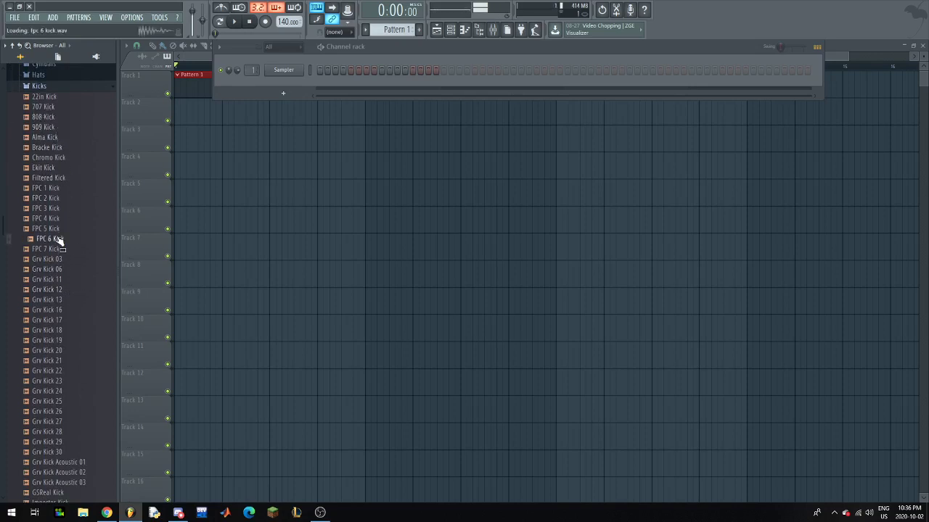
left_click(50, 350)
left_click(46, 432)
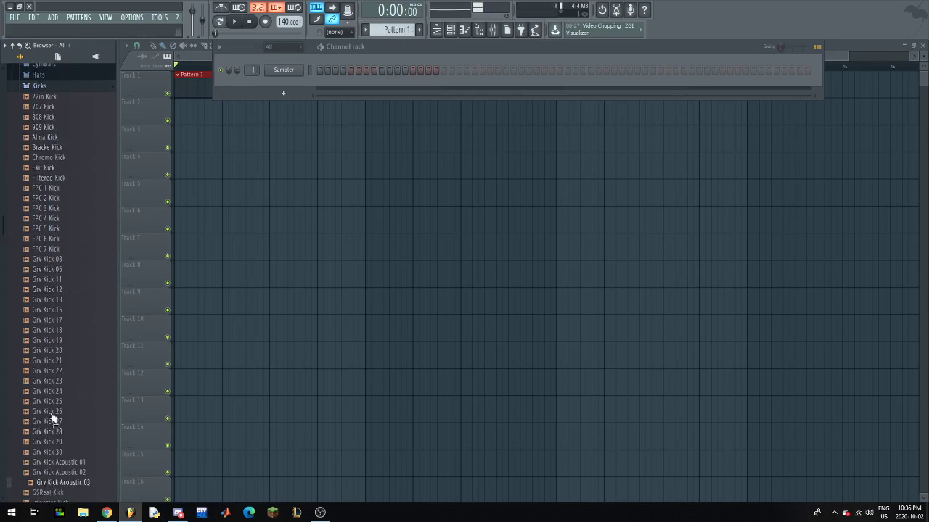
left_click(51, 201)
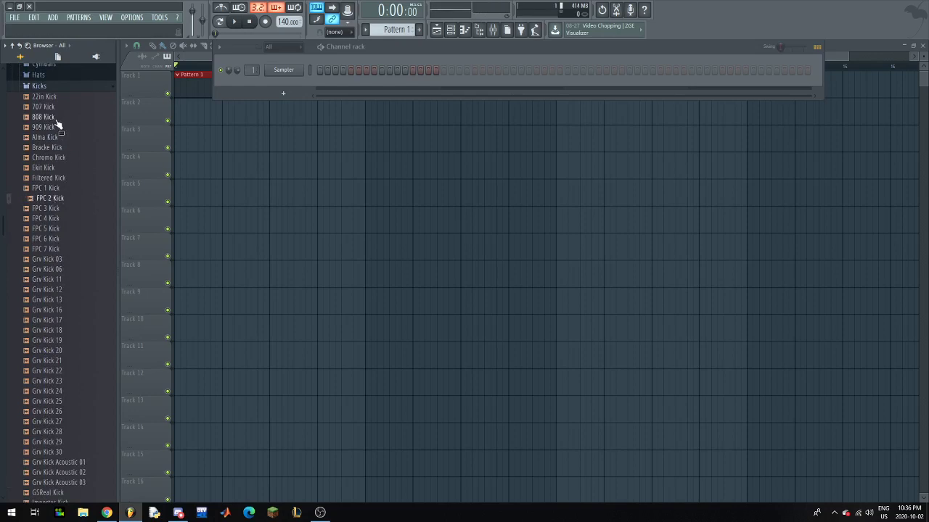
left_click_drag(55, 118, 292, 67)
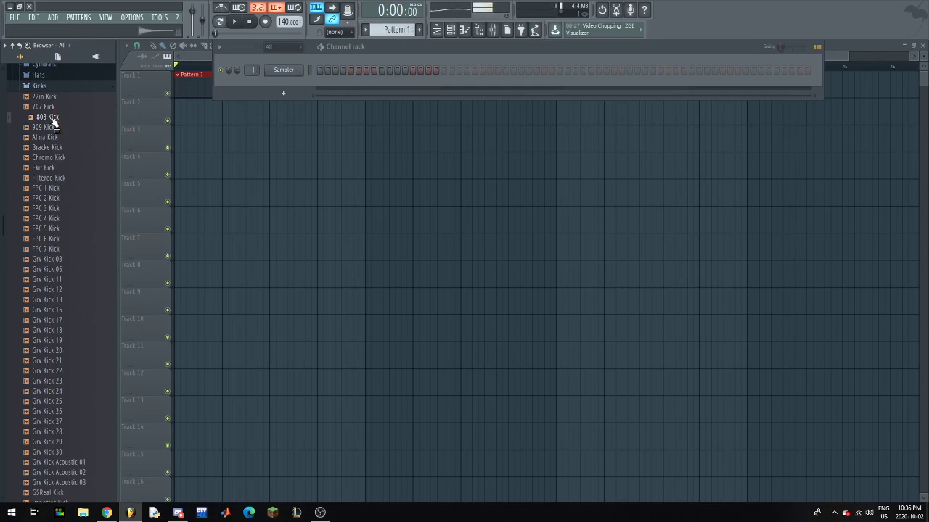
left_click_drag(54, 120, 290, 73)
- Preview the 808 Snare from the Snares folder and add it as a channel below the 808 Kick
left_click(53, 85)
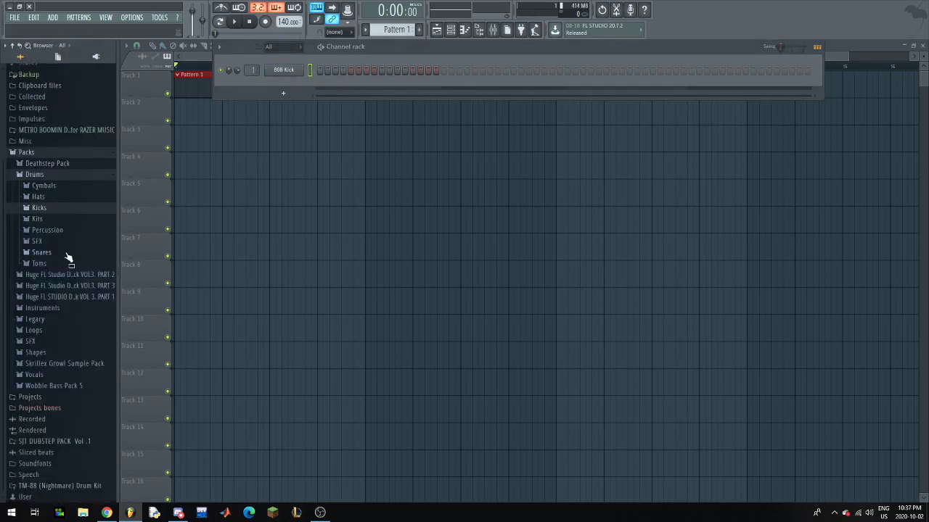
left_click(65, 253)
left_click(55, 235)
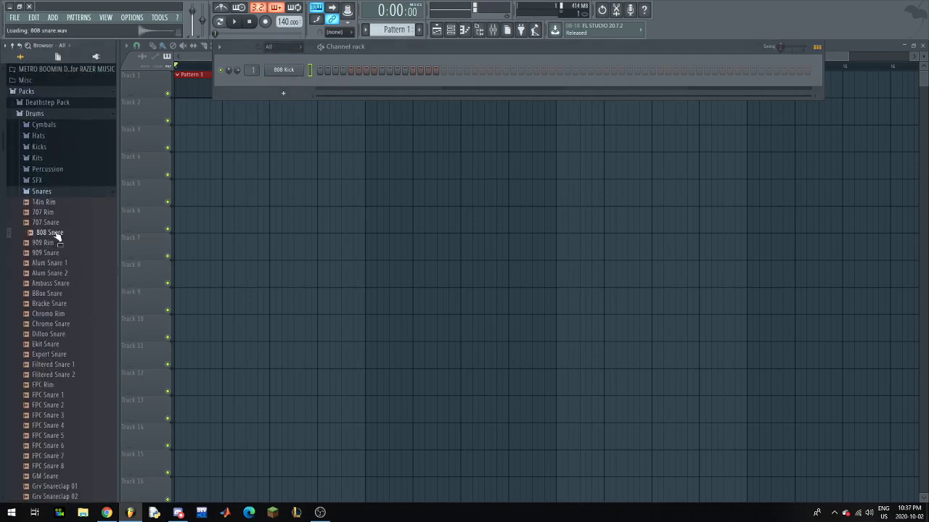
left_click_drag(57, 235, 298, 87)
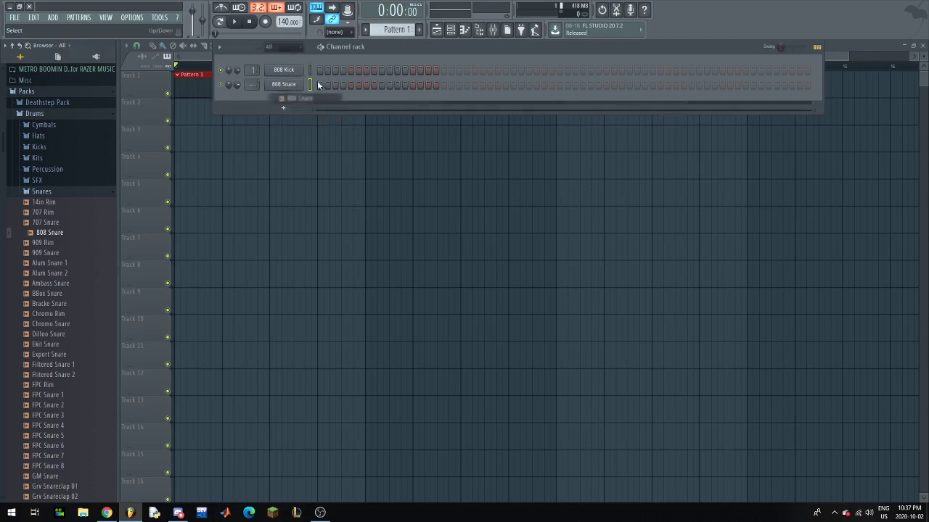
- Preview the 909 CH 1 sample from the Hats folder and add it as a channel below the 808 Snare
left_click(64, 193)
left_click(63, 198)
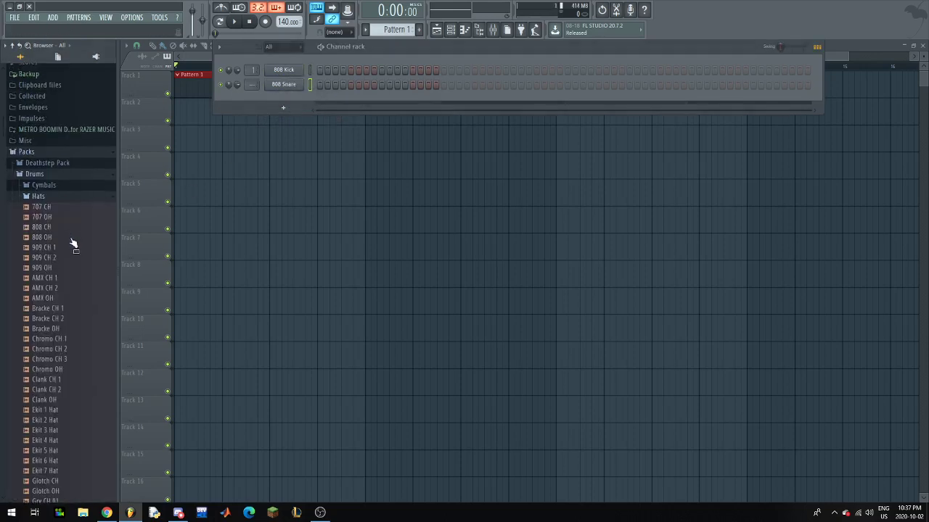
left_click(61, 250)
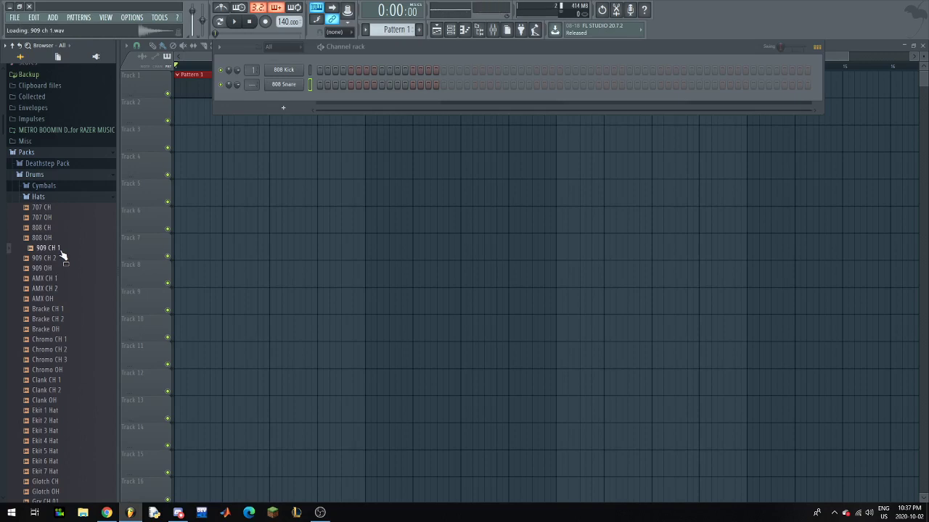
left_click_drag(63, 256, 284, 99)
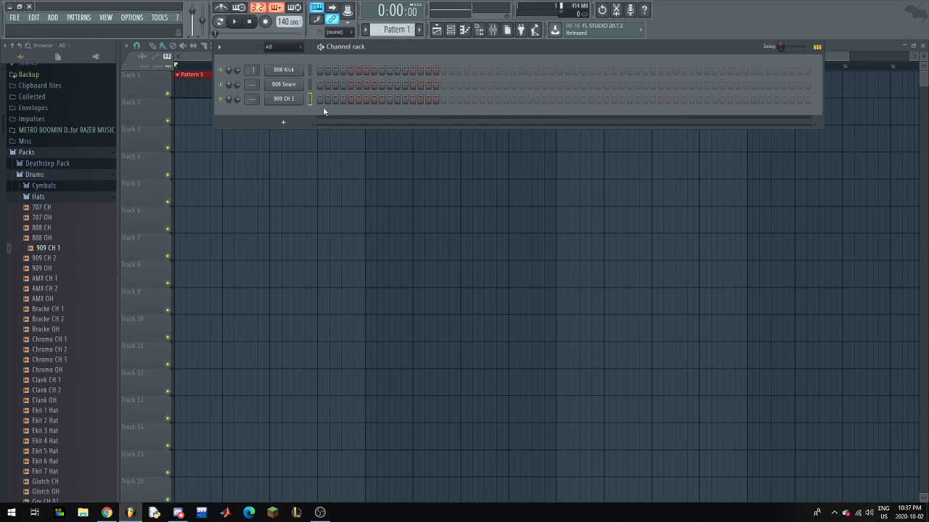
- Program 808 Kick hits on steps 1, 5, 9 and 13 and play the beat in pattern mode
left_click(320, 69)
left_click(383, 71)
left_click(413, 70)
left_click(223, 26)
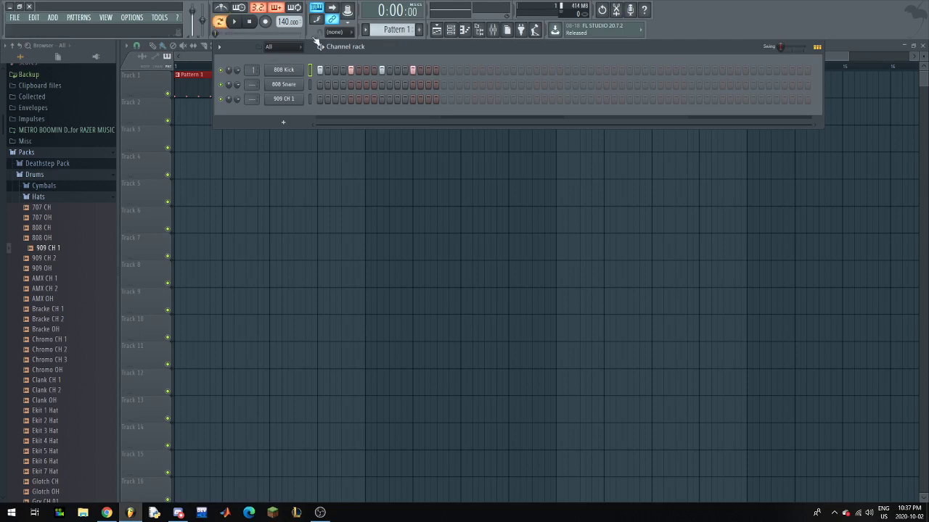
left_click(240, 23)
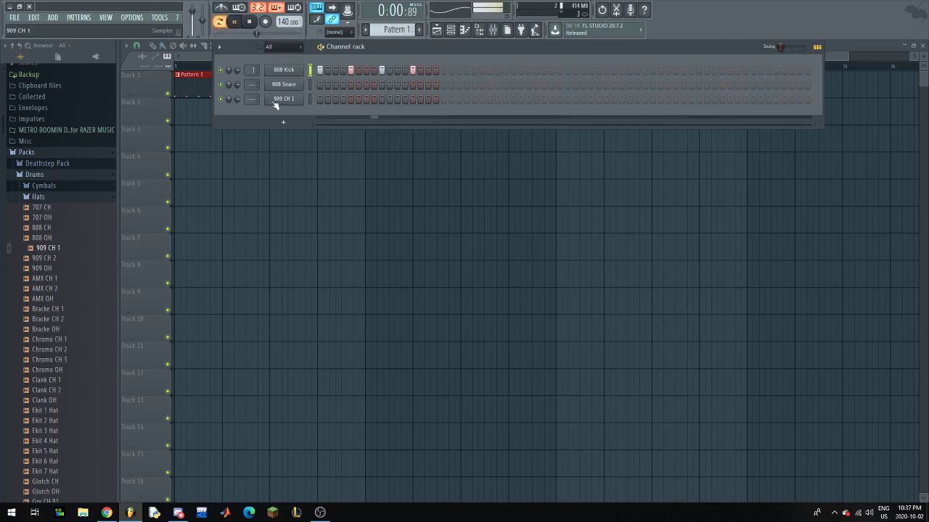
- Add 808 Snare hits on steps 5 and 13 and 909 CH 1 hits on steps 3, 7, 11 and 15, checking the beat by playback
left_click(234, 21)
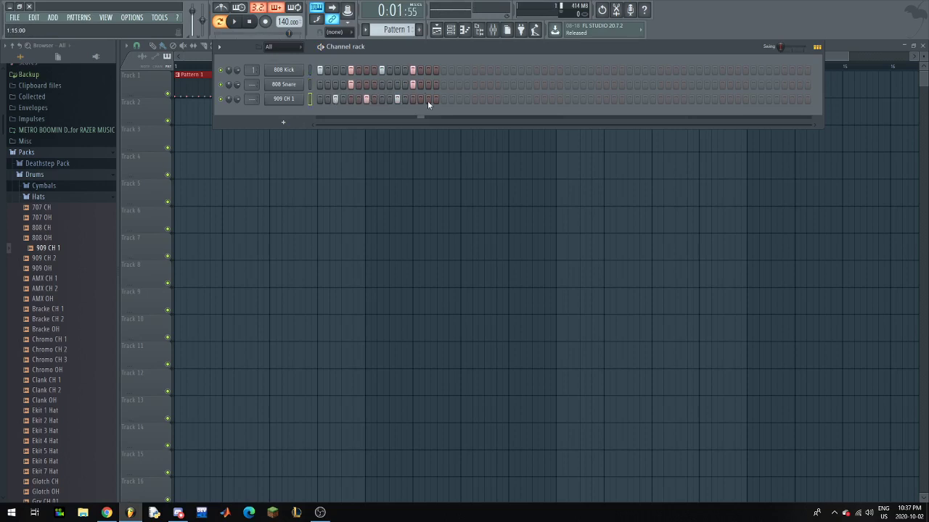
left_click(236, 21)
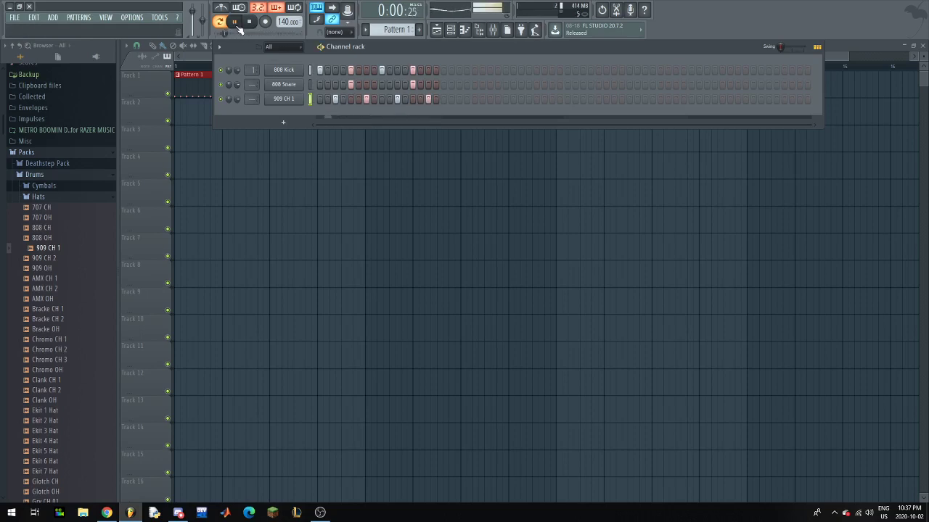
left_click(236, 25)
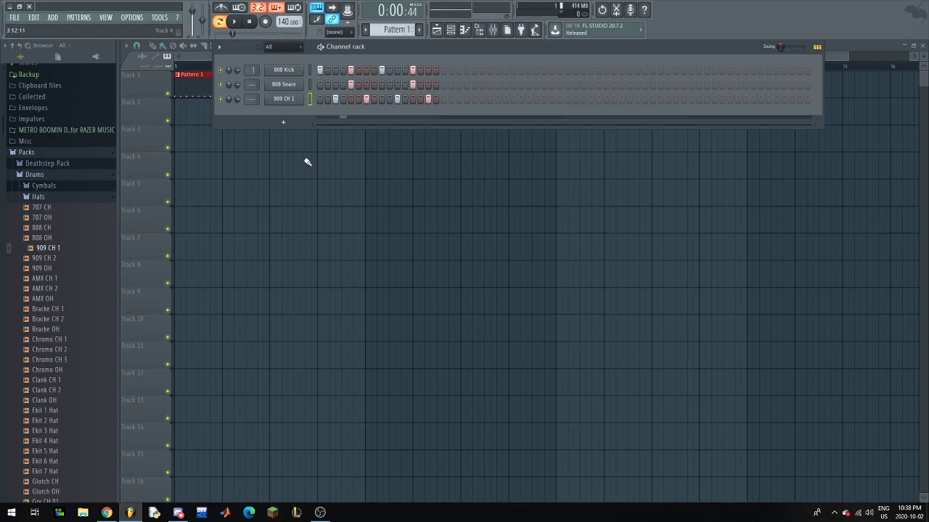
key("F6")
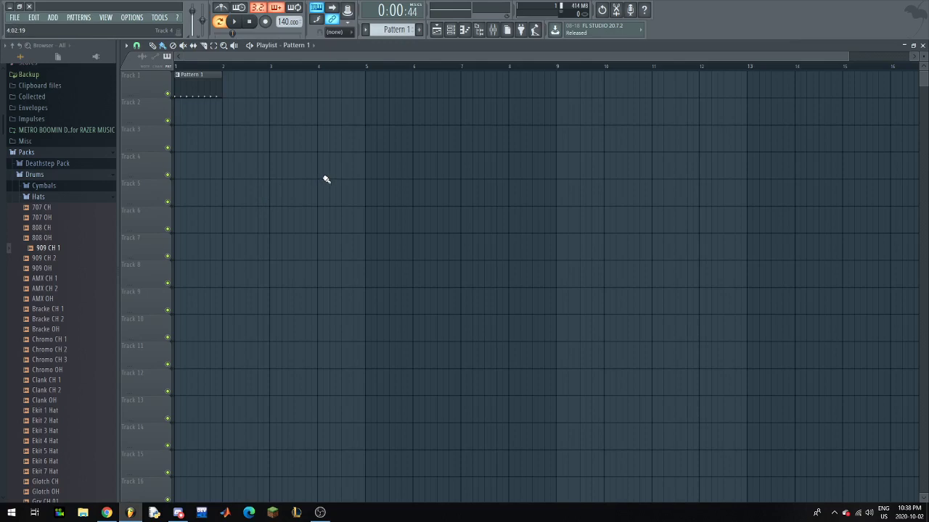
scroll(234, 196, "up", 4)
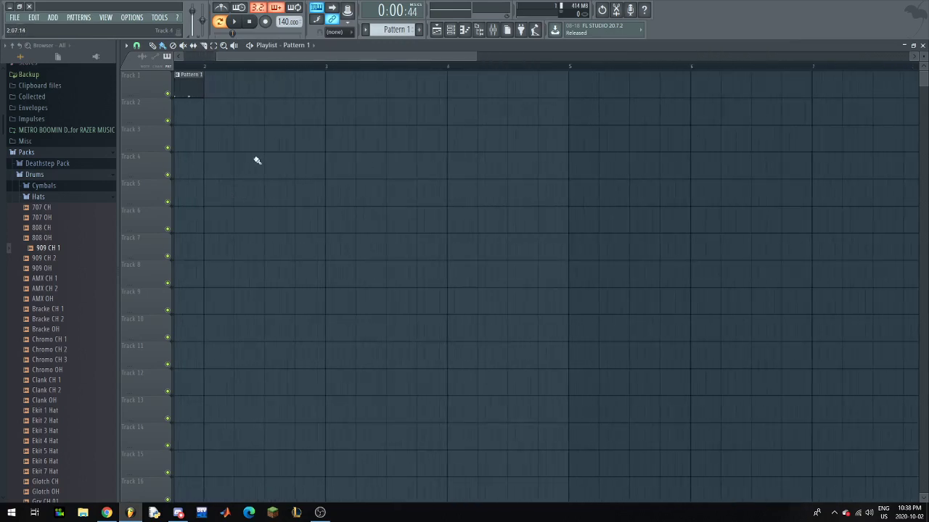
scroll(256, 160, "up", 2)
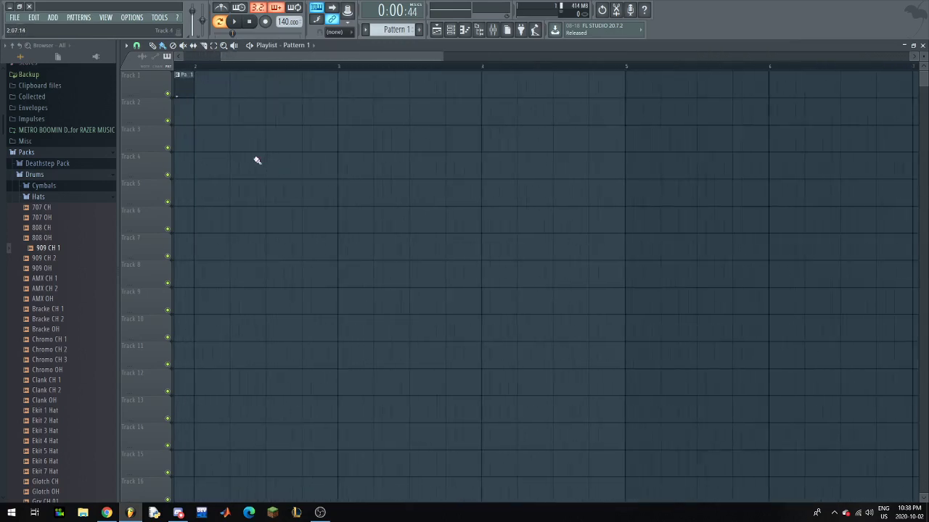
scroll(257, 160, "down", 10)
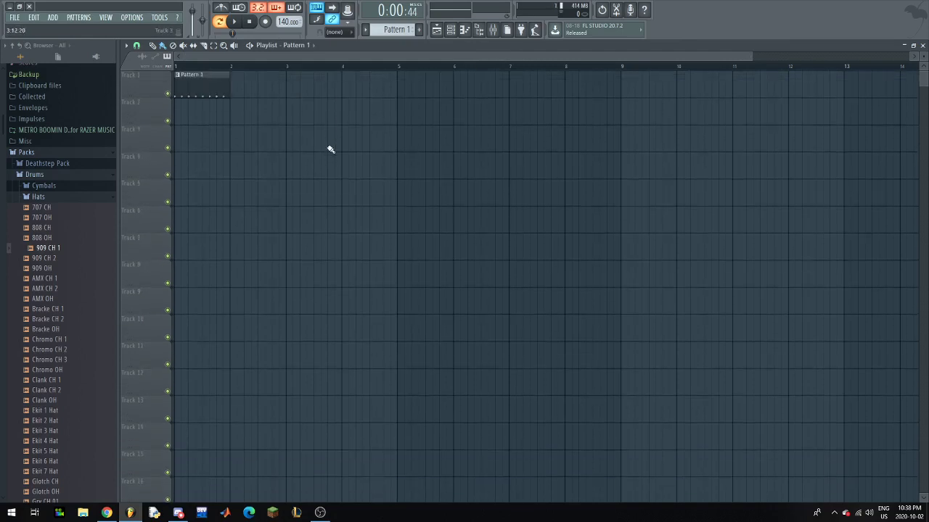
left_click(452, 31)
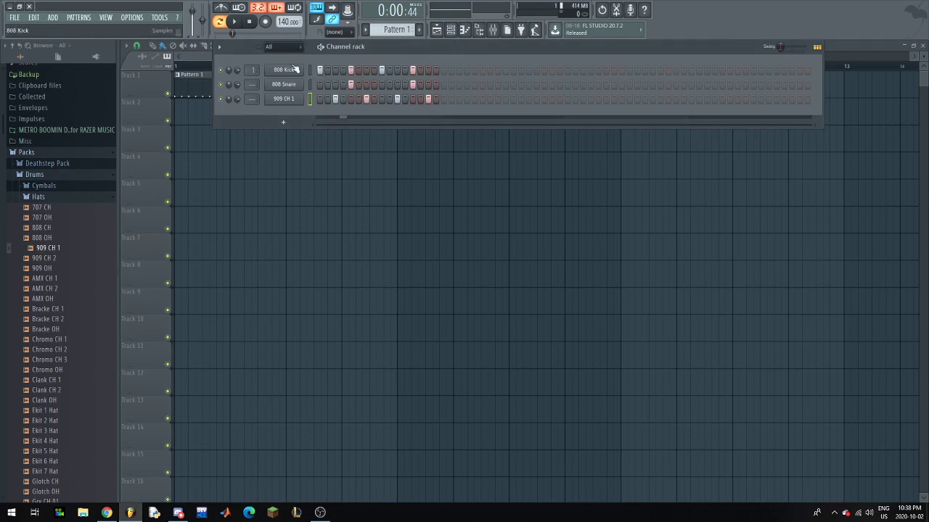
- View the 909 CH 1 hits as notes in the piano roll and return to the playlist and channel rack
left_click(465, 34)
scroll(431, 153, "down", 3)
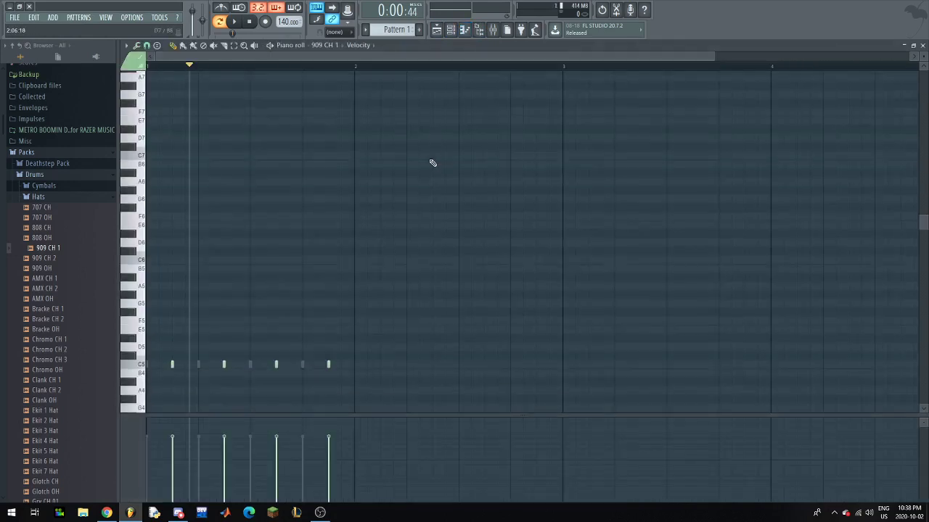
scroll(152, 274, "up", 4)
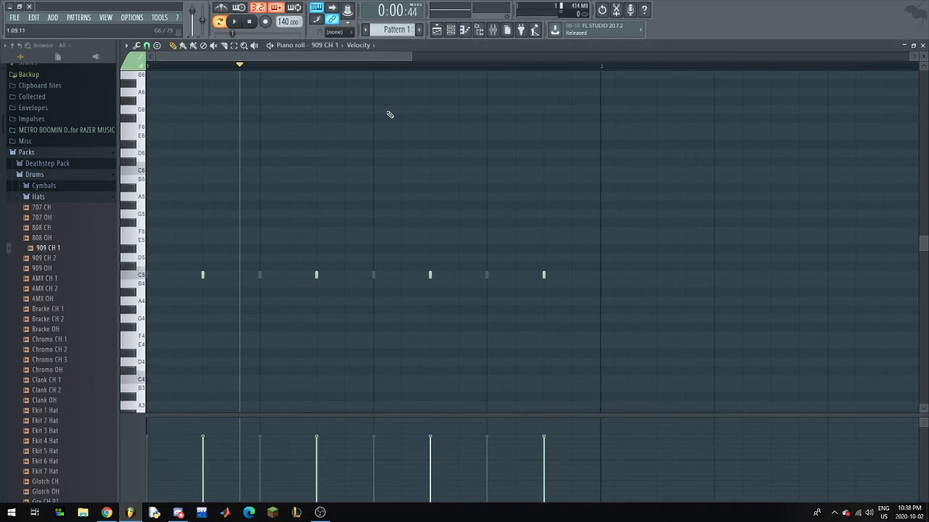
left_click(438, 32)
left_click(450, 31)
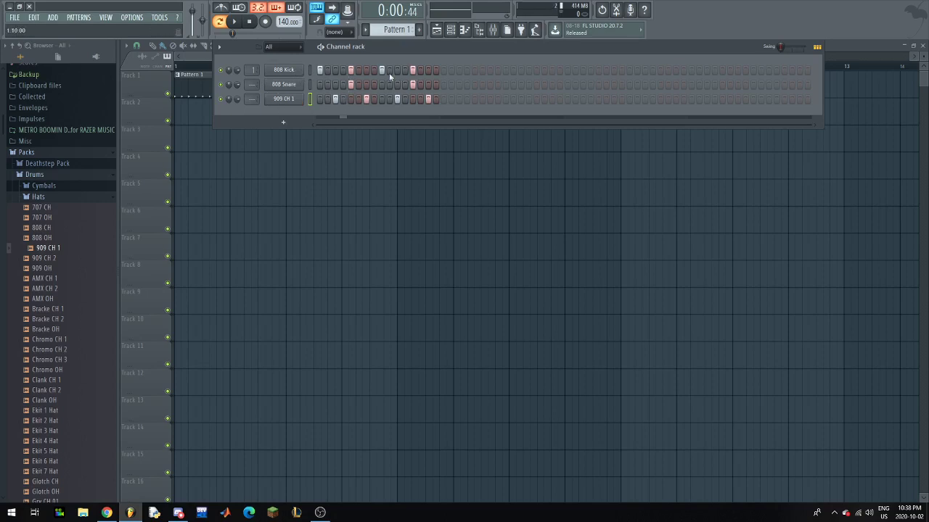
- View the notes of the 808 Kick, 808 Snare and 909 CH 1 channels one after another in the piano roll
right_click(293, 72)
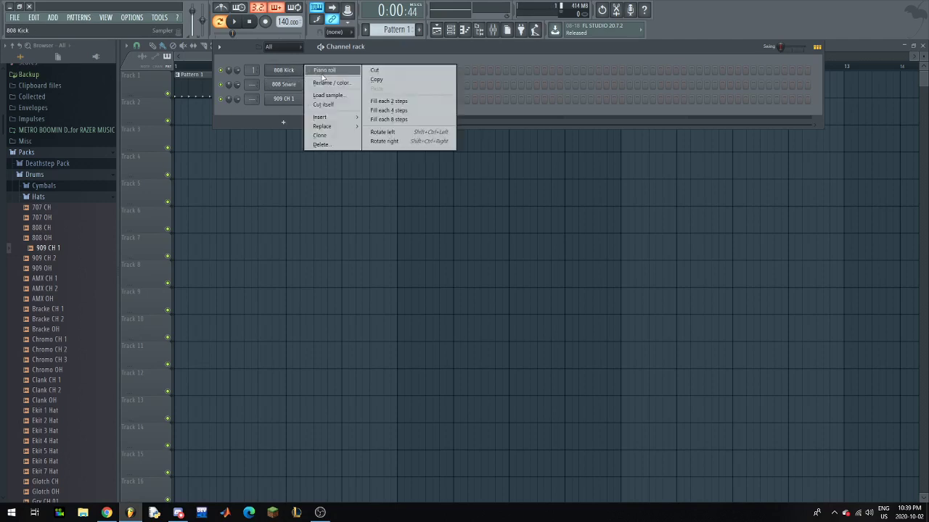
left_click(323, 71)
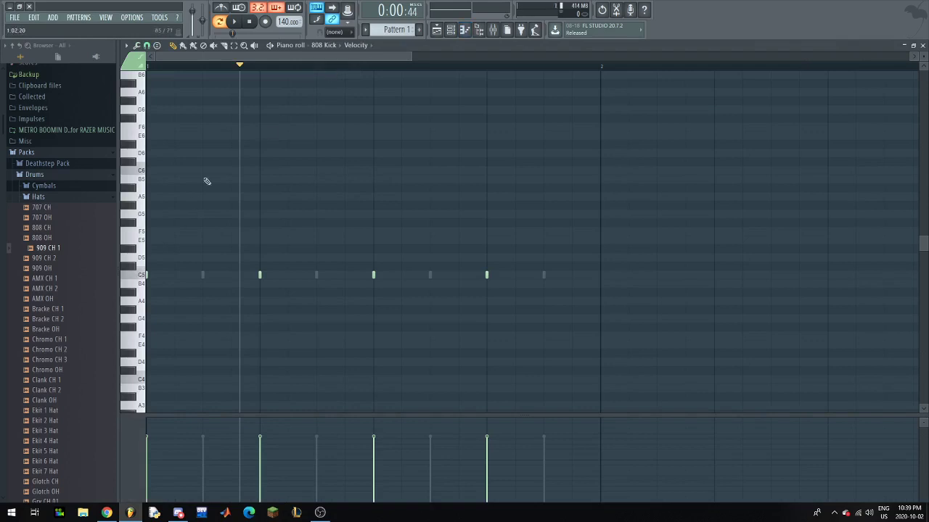
left_click(451, 29)
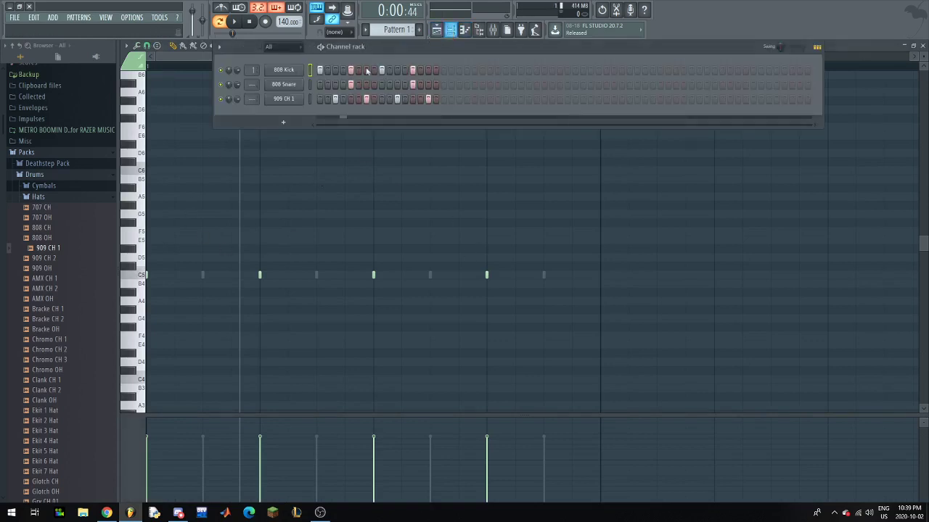
right_click(288, 87)
left_click(327, 85)
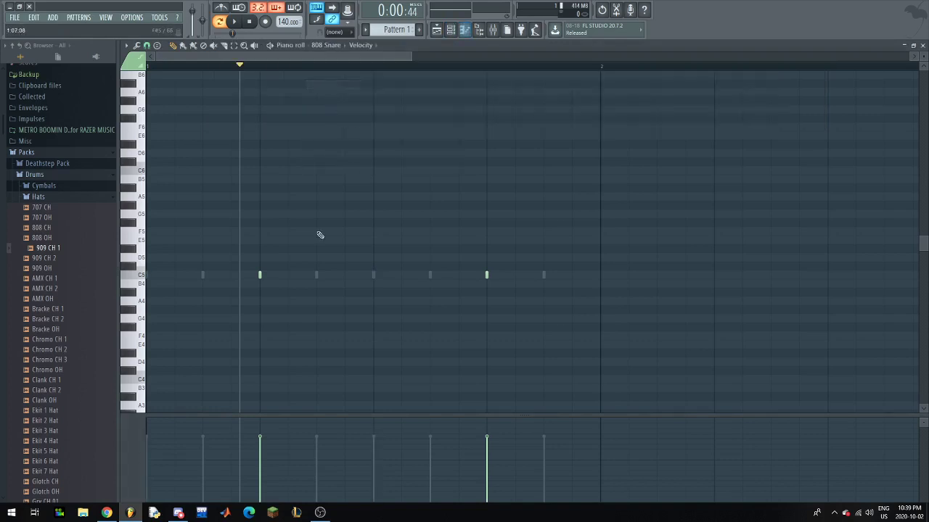
left_click(451, 30)
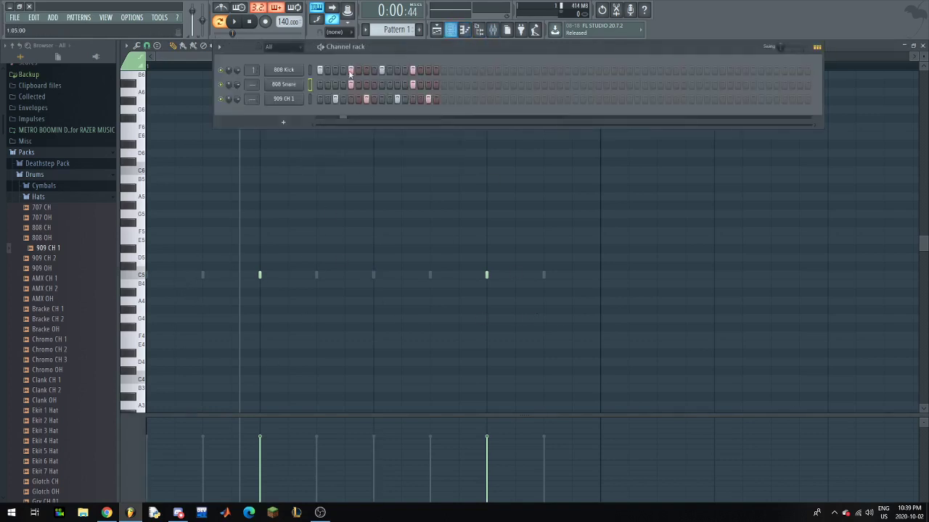
right_click(296, 106)
left_click(319, 99)
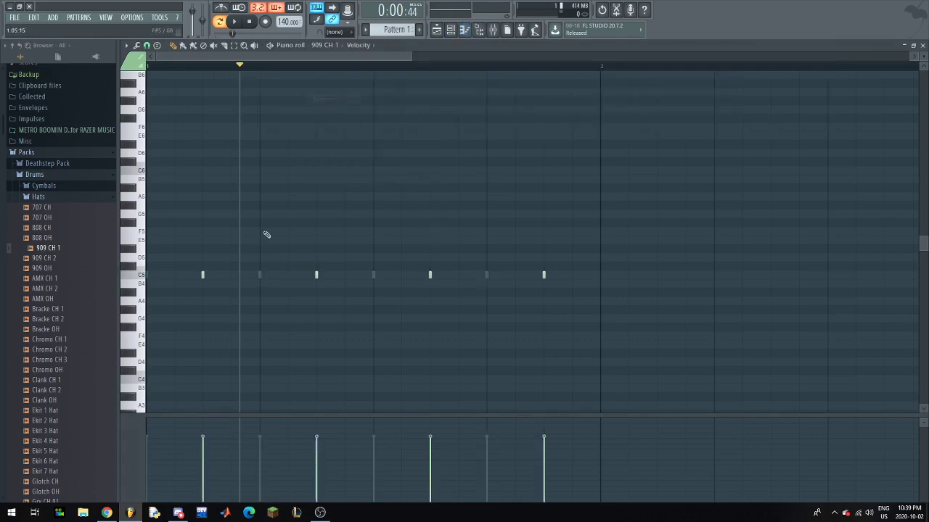
- Compare the Pattern 1 clip in the playlist with its three channels in the channel rack
left_click(437, 31)
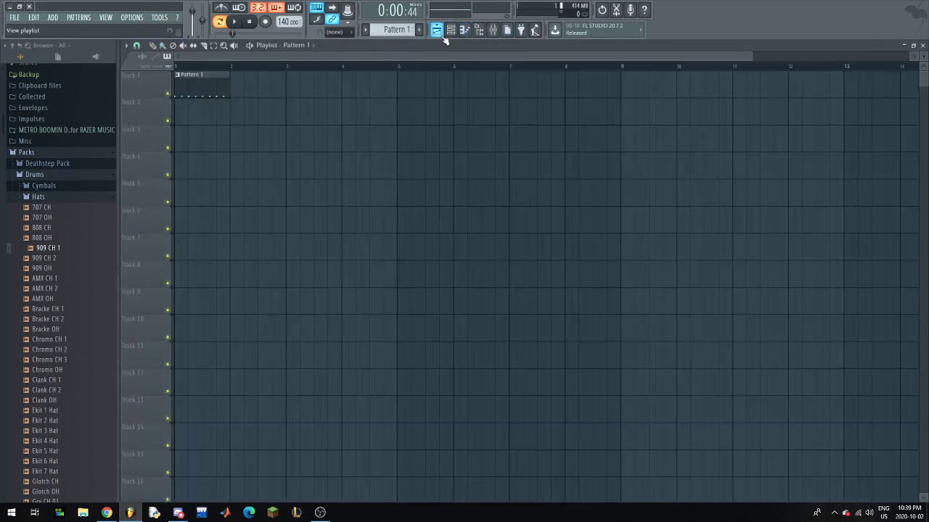
left_click(451, 30)
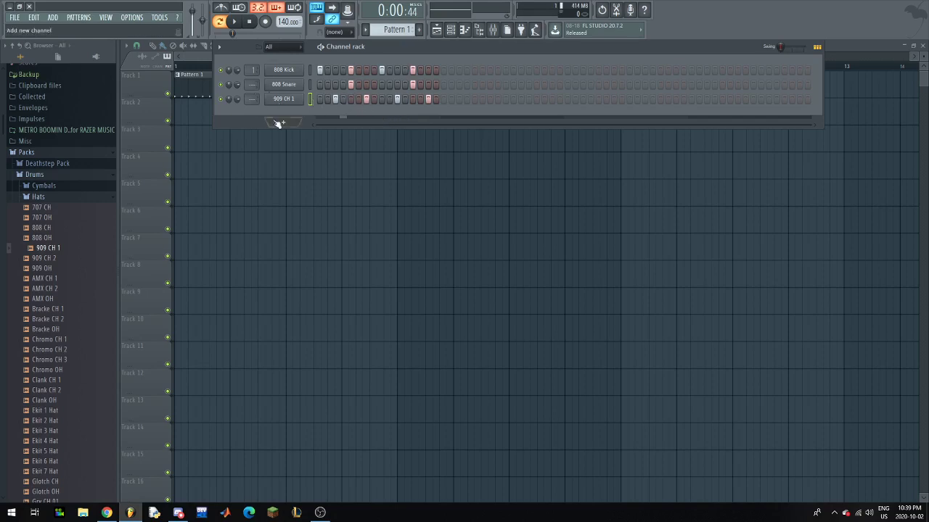
key("F6")
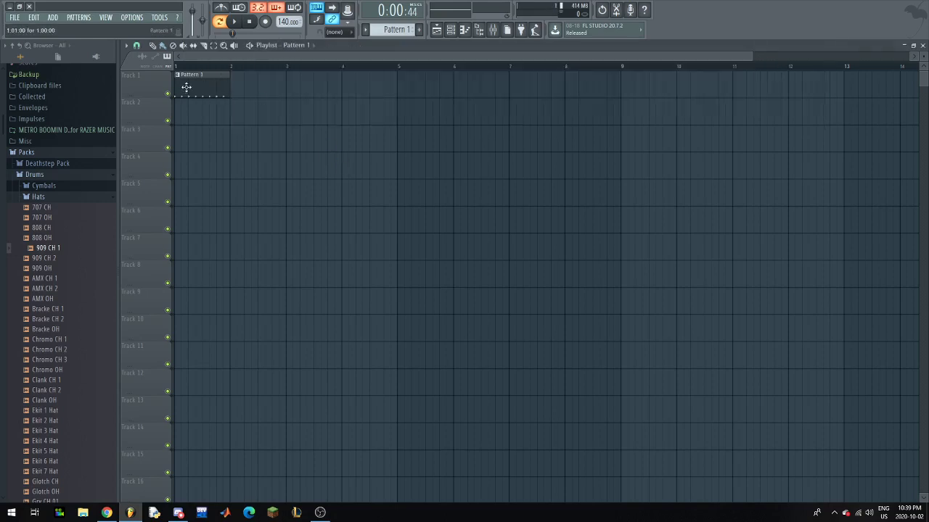
left_click(451, 30)
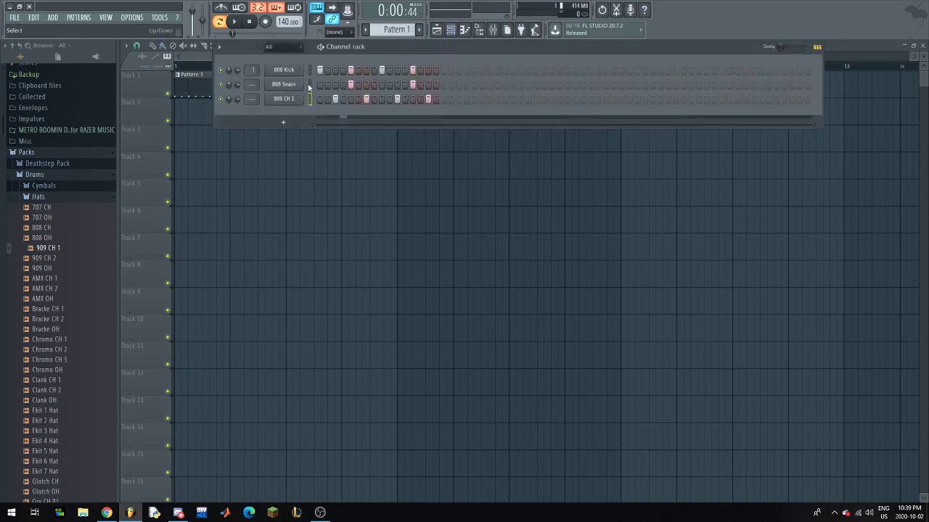
key("F6")
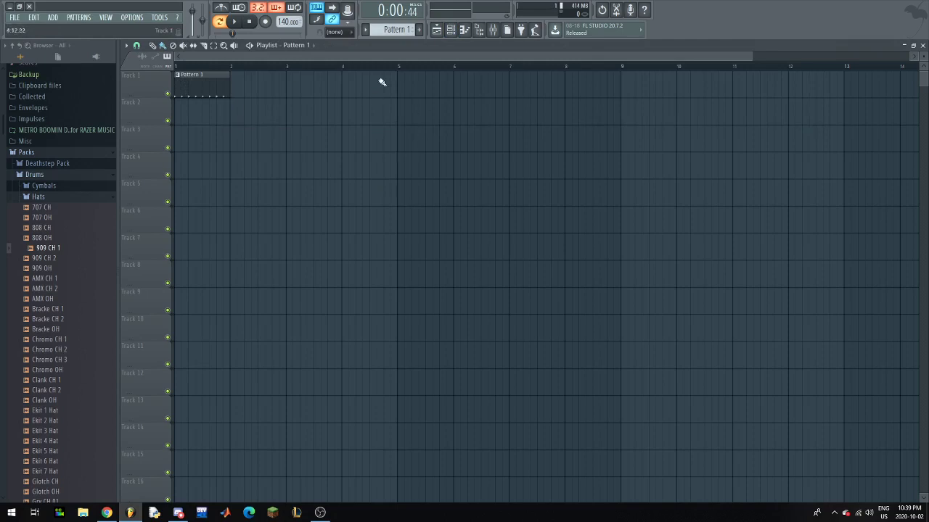
- Split Pattern 1 by channel into separate patterns and check the 808 Kick pattern in the channel rack
left_click(177, 77)
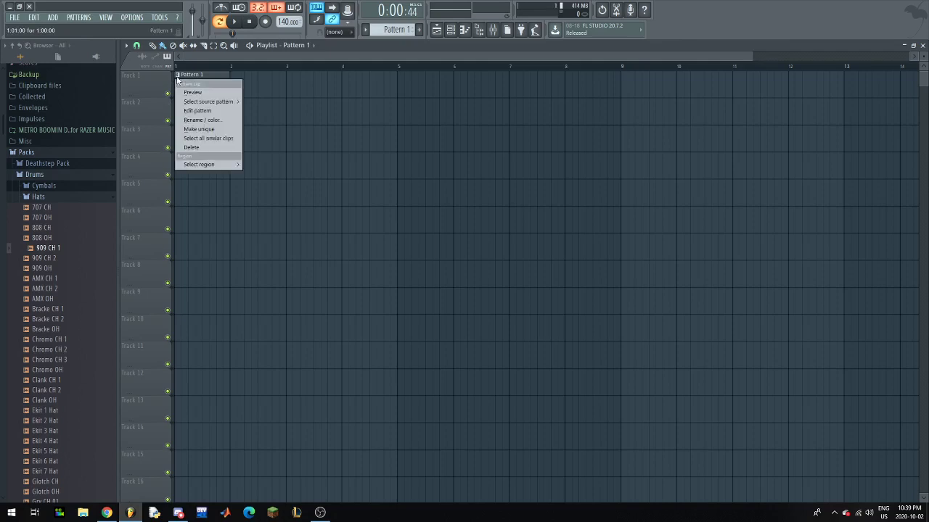
left_click(398, 31)
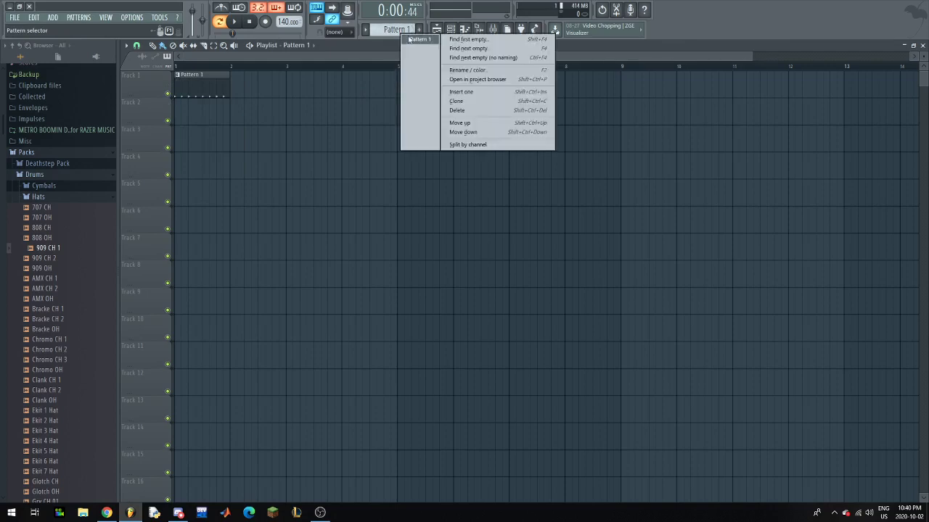
left_click(481, 145)
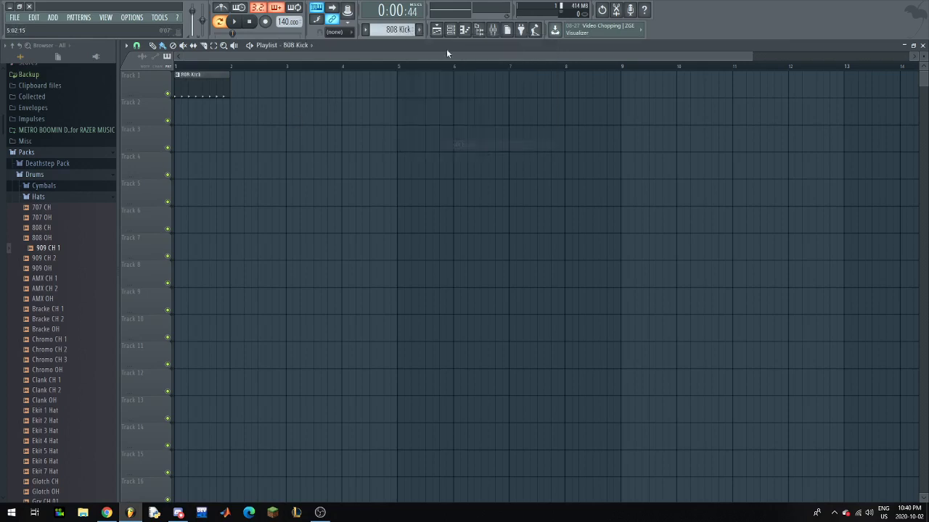
left_click(450, 29)
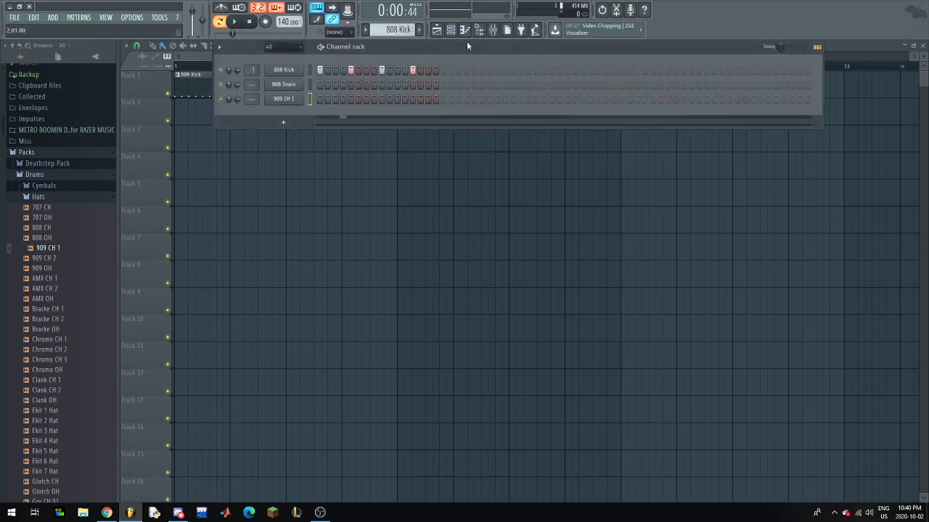
left_click(450, 29)
left_click(450, 29)
left_click(469, 186)
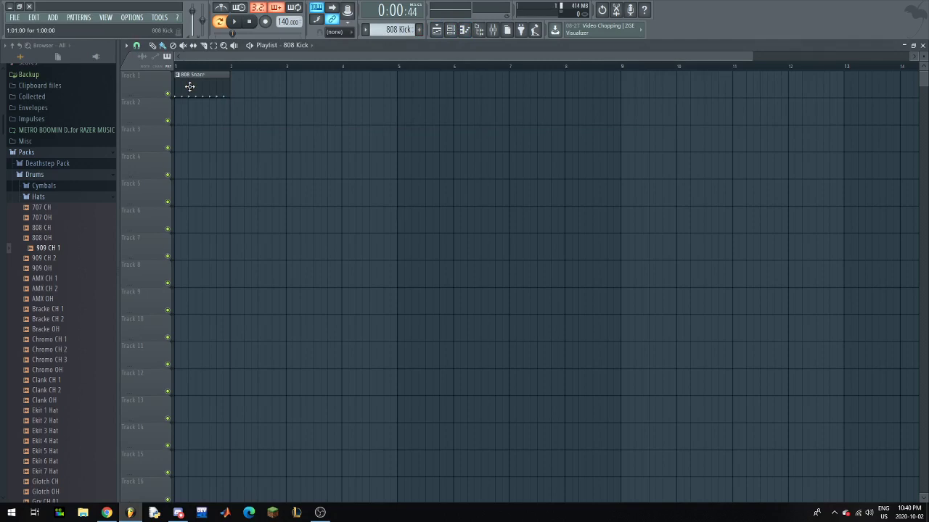
- Separate the stacked clips at bar 1, leaving 909 CH 1 on Track 1, 808 Snare on Track 2 and 808 Kick on Track 3
left_click_drag(189, 87, 177, 171)
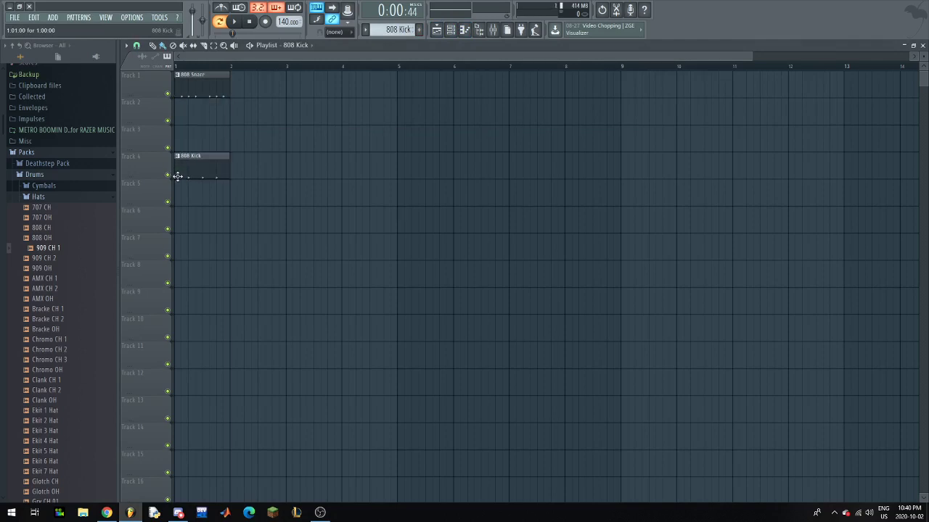
left_click_drag(204, 83, 190, 115)
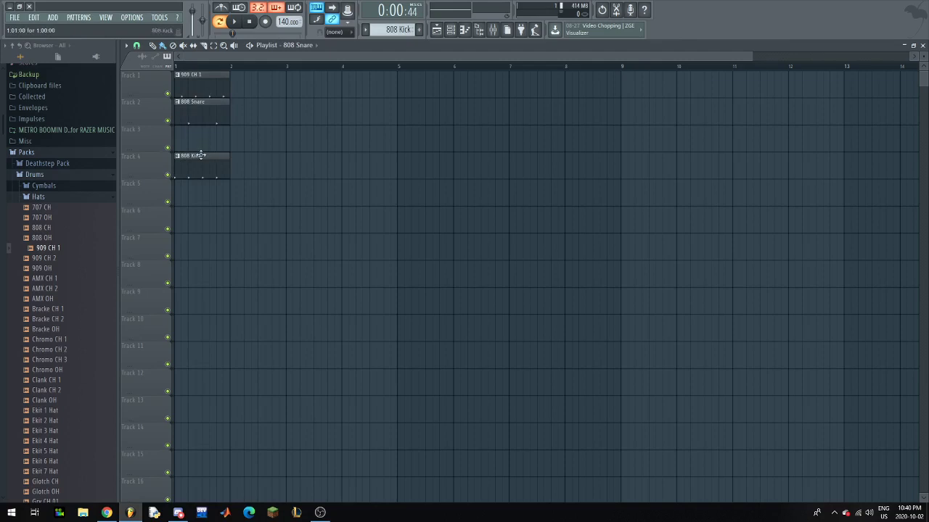
left_click_drag(200, 154, 194, 131)
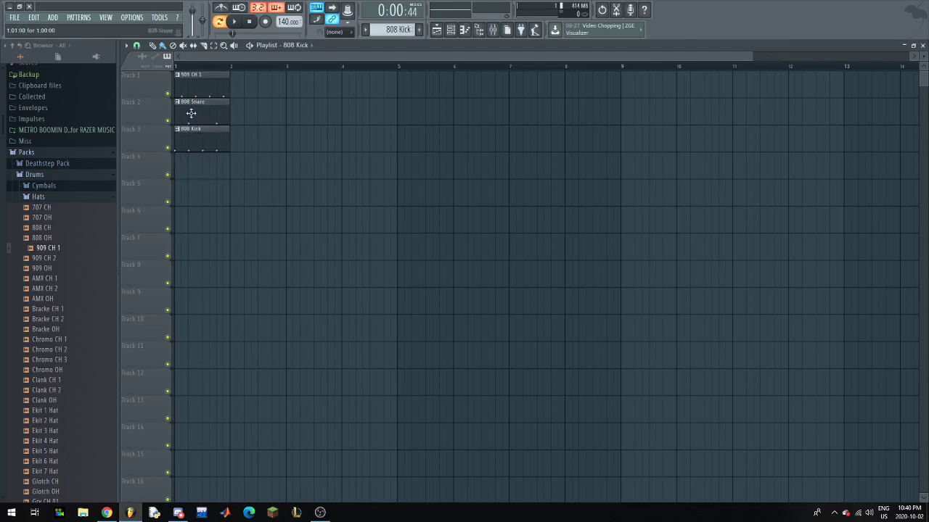
- Play the three arranged clips in song mode and pause the playback
left_click(220, 22)
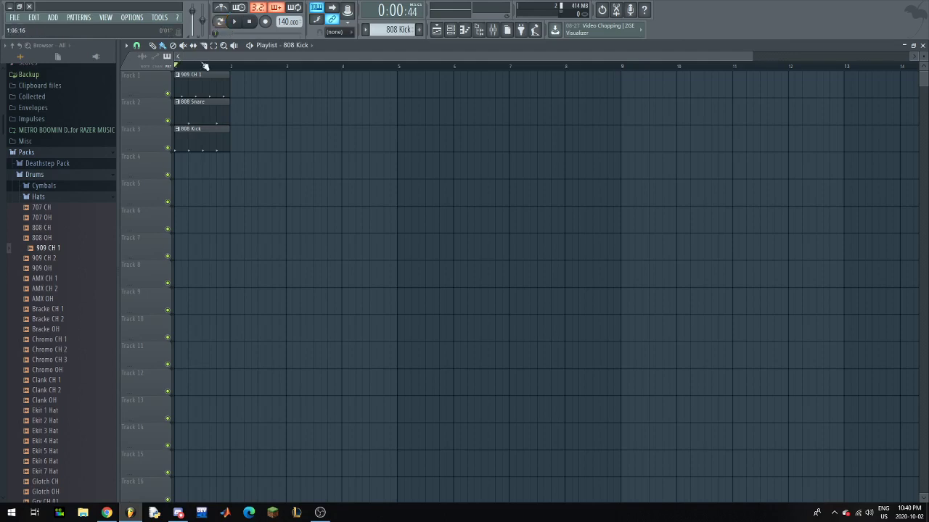
left_click(235, 22)
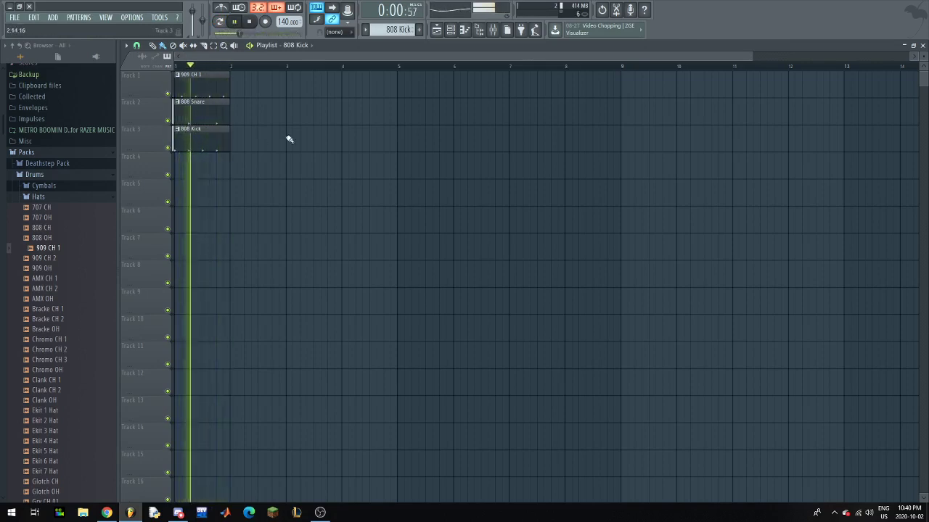
left_click(235, 23)
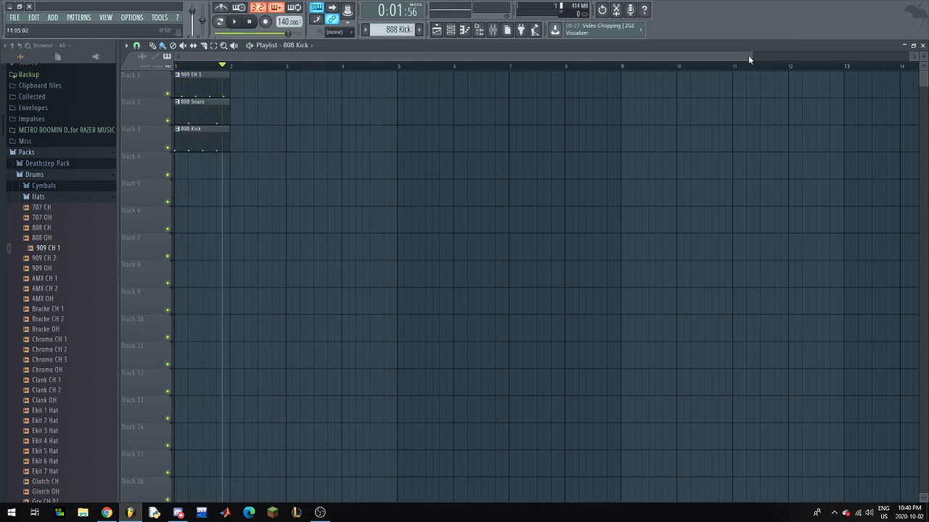
- Select the 808 Kick channel in the channel rack and open its notes in the piano roll
left_click(464, 30)
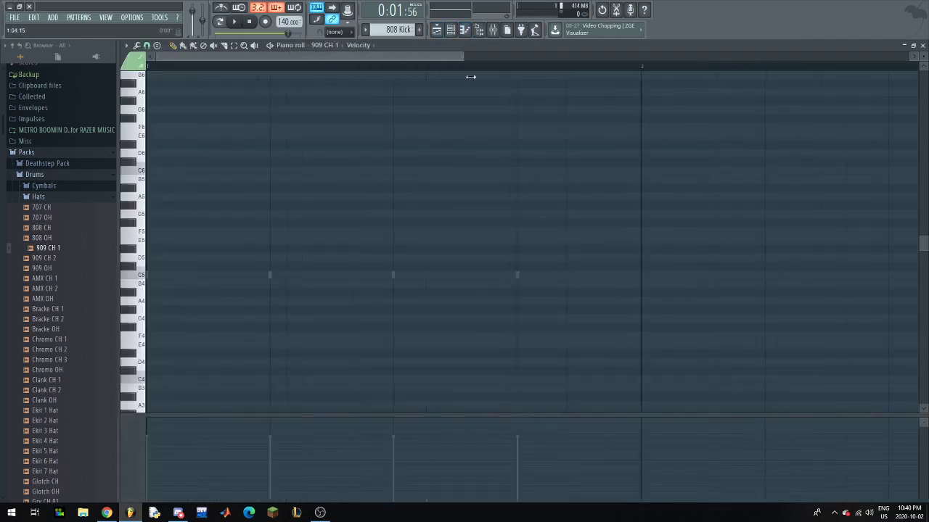
scroll(470, 77, "down", 1)
scroll(423, 105, "up", 1)
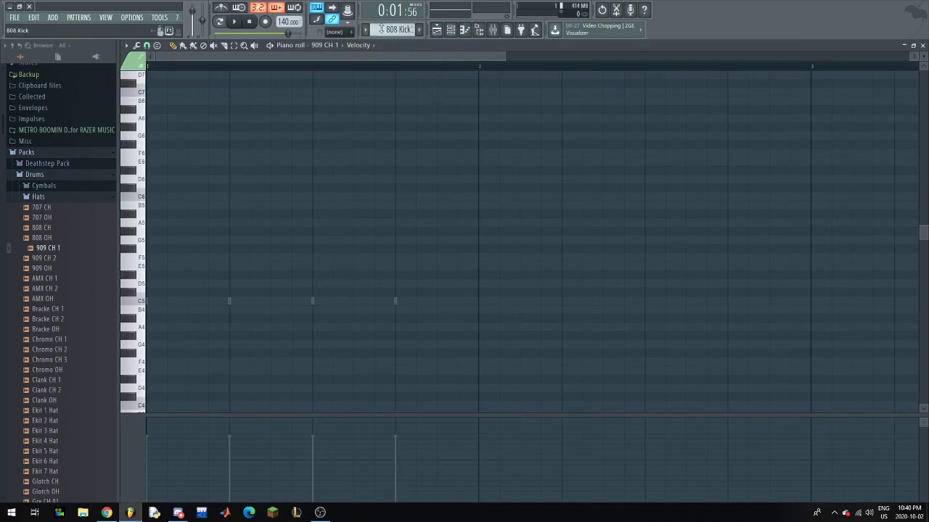
left_click(435, 34)
left_click(450, 29)
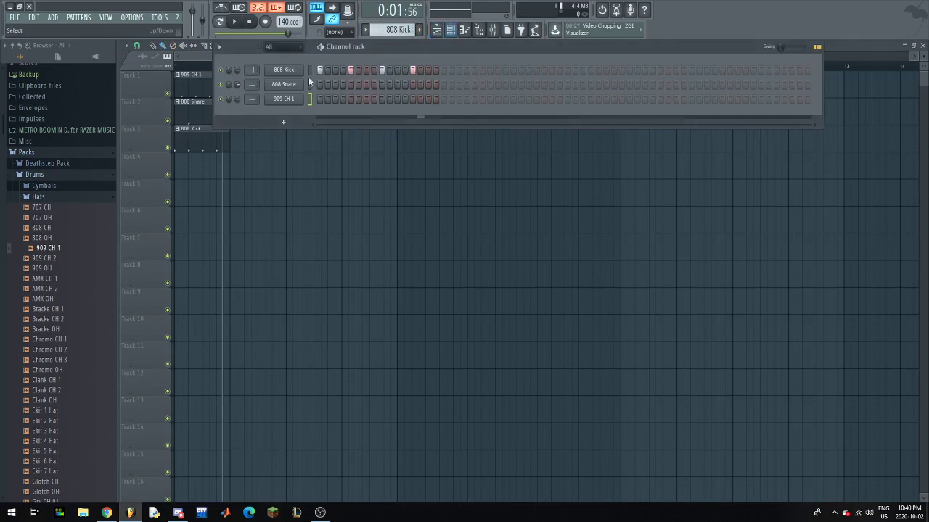
left_click(291, 73)
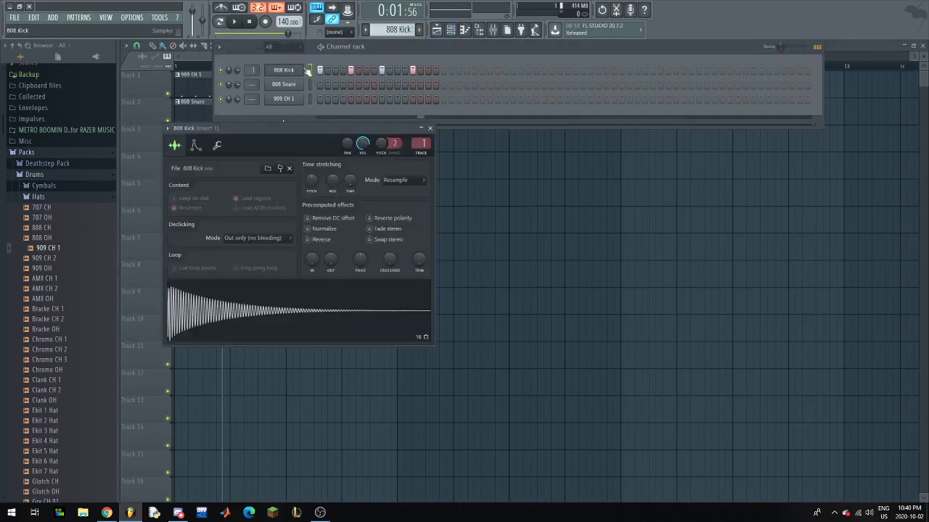
left_click(465, 30)
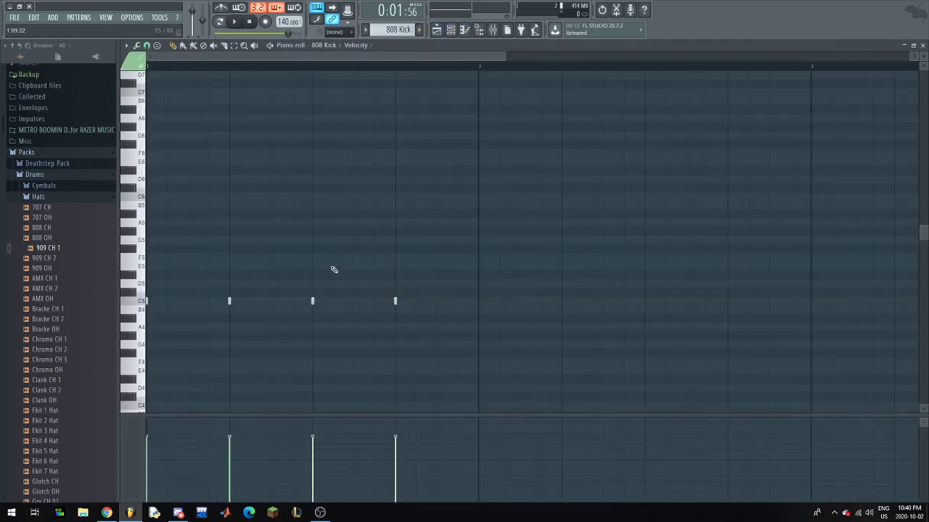
- Enlarge the velocity pane, slightly lower the second 808 Kick note's velocity and play the kick in pattern mode
scroll(331, 269, "down", 3)
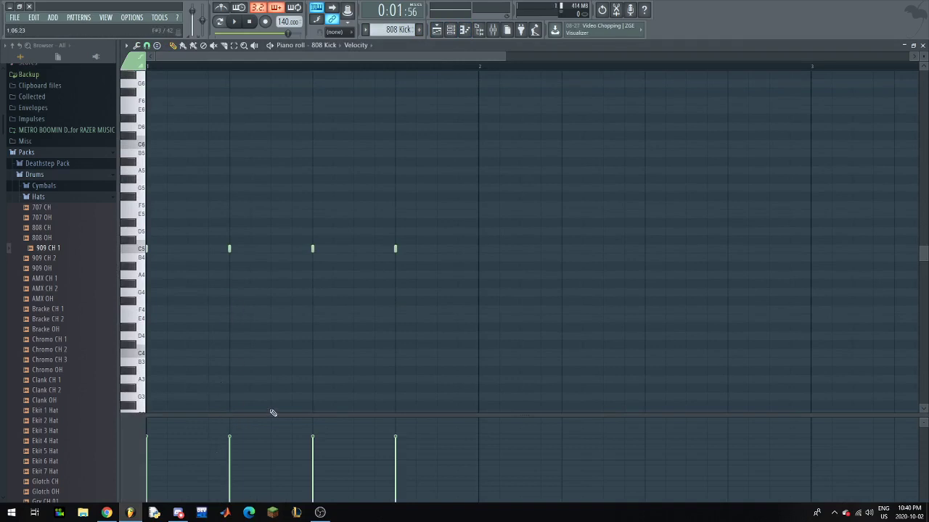
left_click_drag(271, 416, 276, 313)
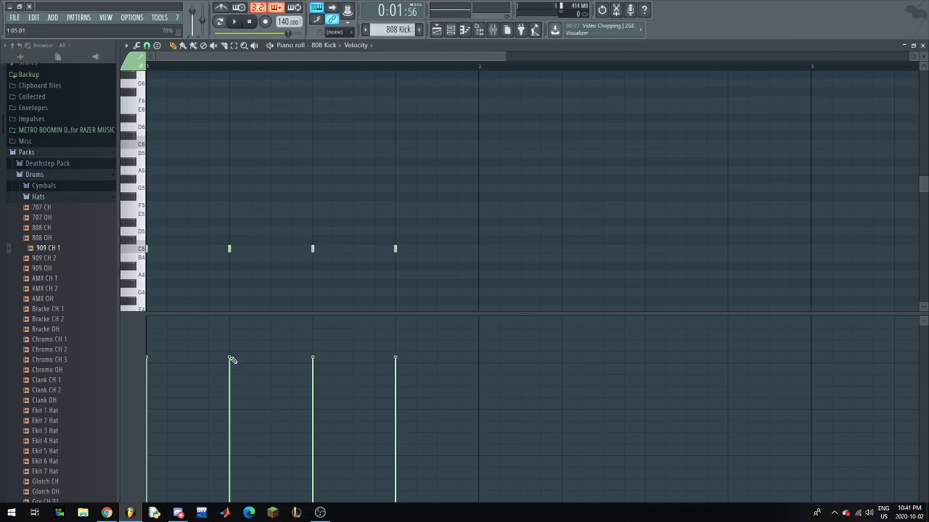
mouse_move(231, 360)
left_mouse_down()
mouse_move(227, 441)
mouse_move(230, 362)
left_mouse_up()
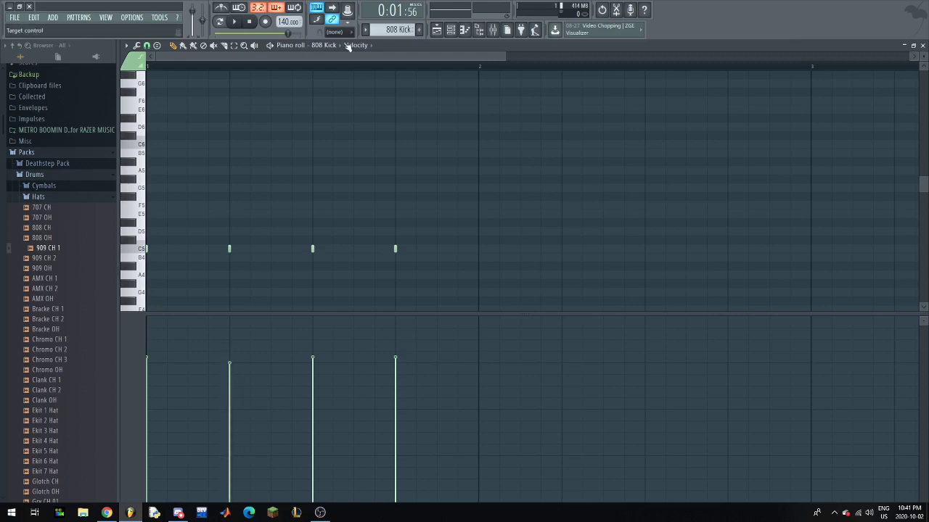
left_click(224, 23)
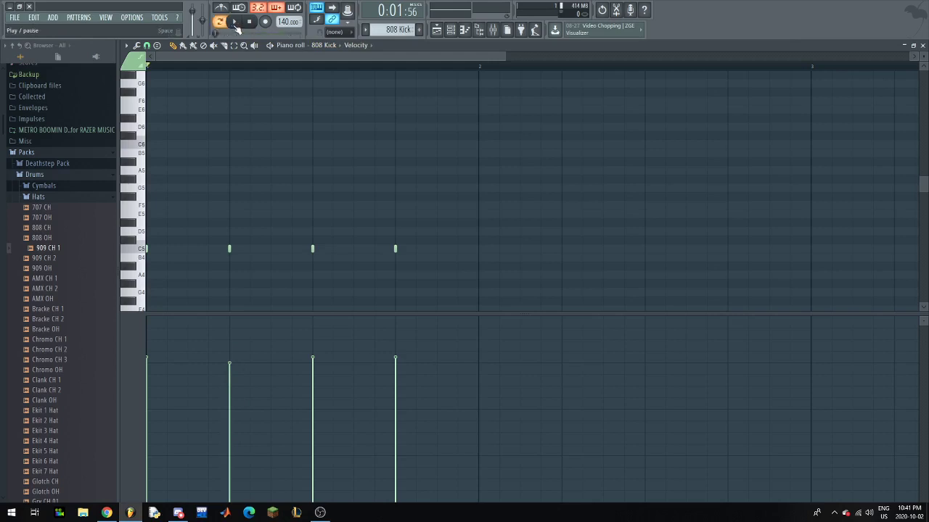
left_click(235, 24)
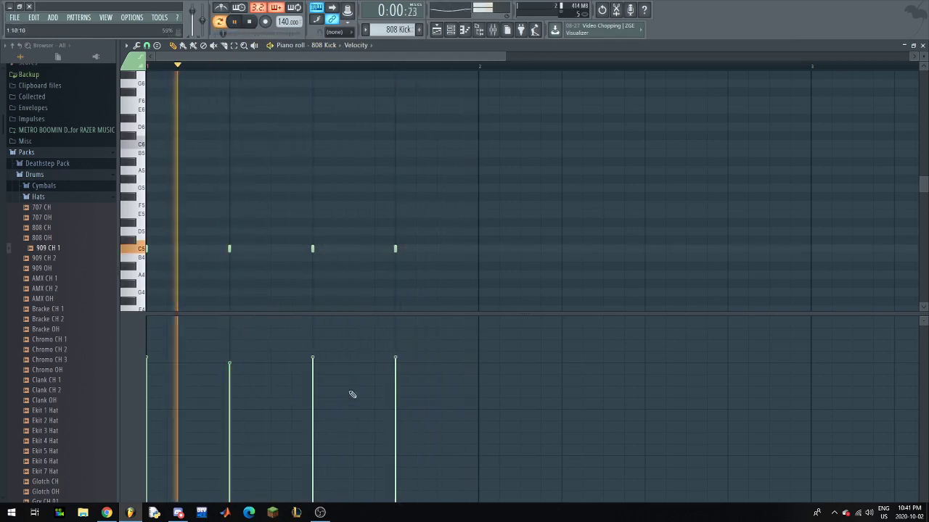
- Raise the velocity of the fourth 808 Kick note to about 80% and check the pattern in the channel rack
left_click(397, 316)
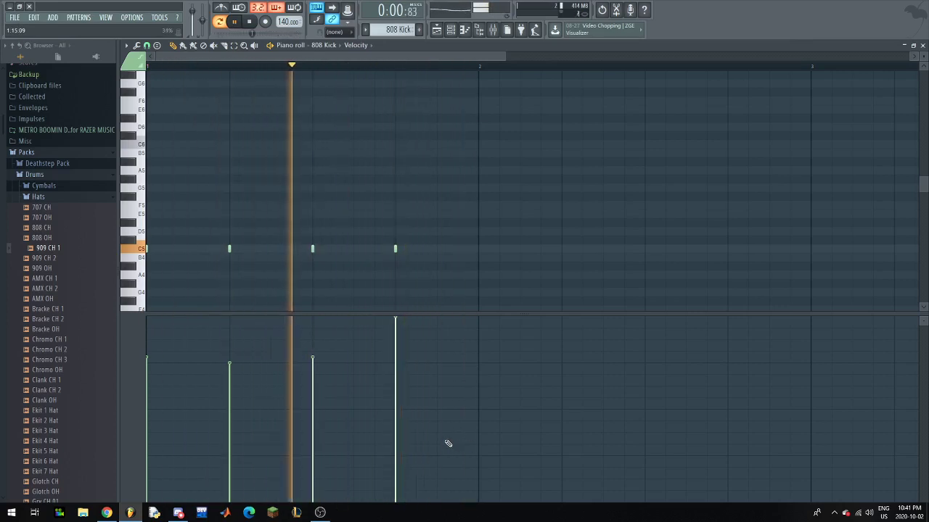
left_click(397, 354)
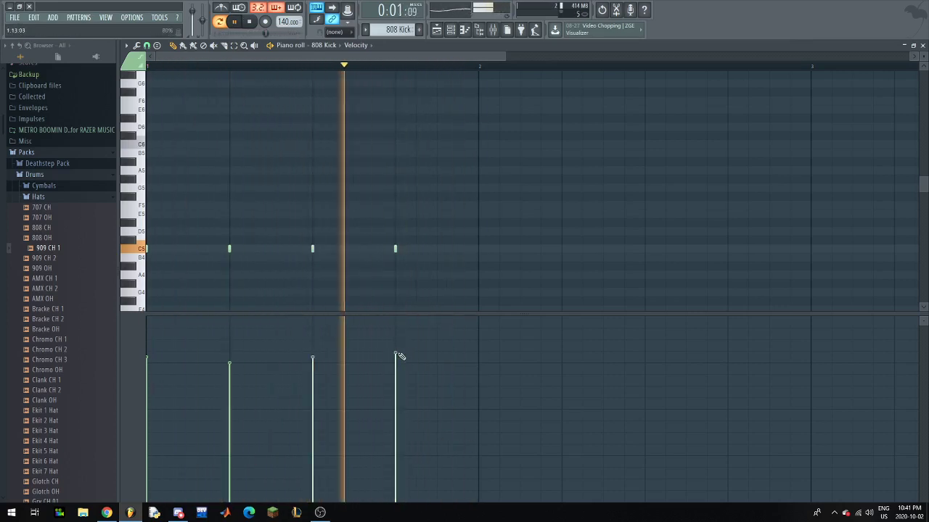
left_click(450, 29)
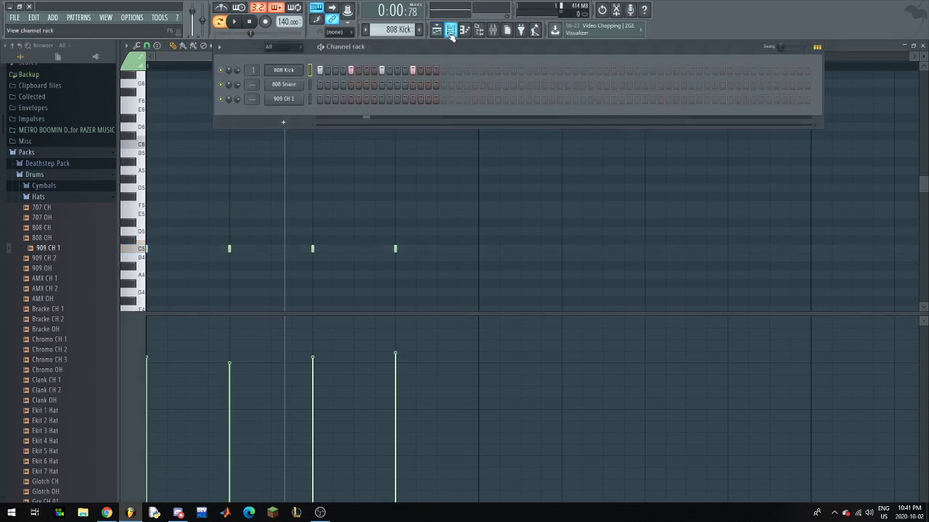
left_click(450, 29)
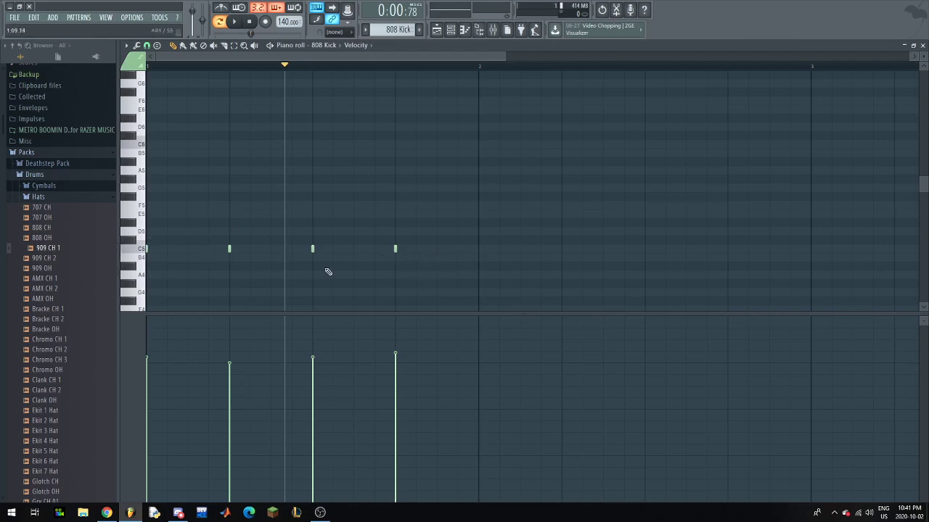
- Select all four 808 Kick notes in the piano roll and try to change their length
mouse_move(395, 250)
left_mouse_down()
mouse_move(393, 162)
mouse_move(392, 251)
left_mouse_up()
left_click_drag(510, 294, 146, 201)
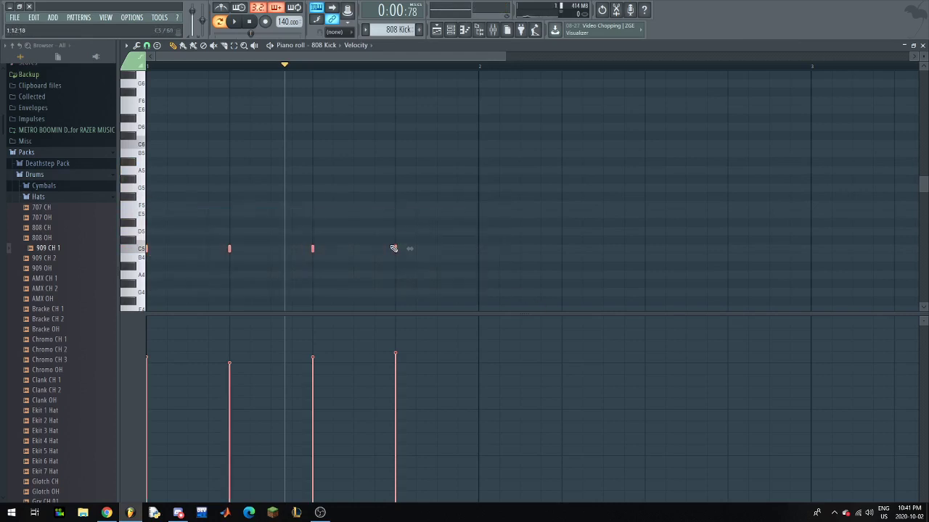
mouse_move(396, 248)
left_mouse_down()
mouse_move(390, 140)
mouse_move(389, 259)
mouse_move(382, 246)
left_mouse_up()
- Return from the piano roll to the playlist with the three drum clips and switch to OBS
left_click(450, 29)
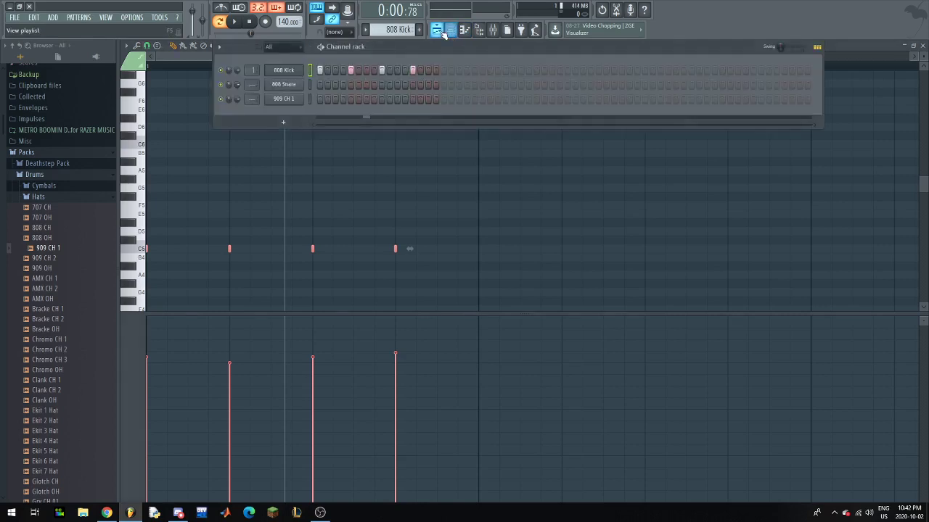
left_click(436, 29)
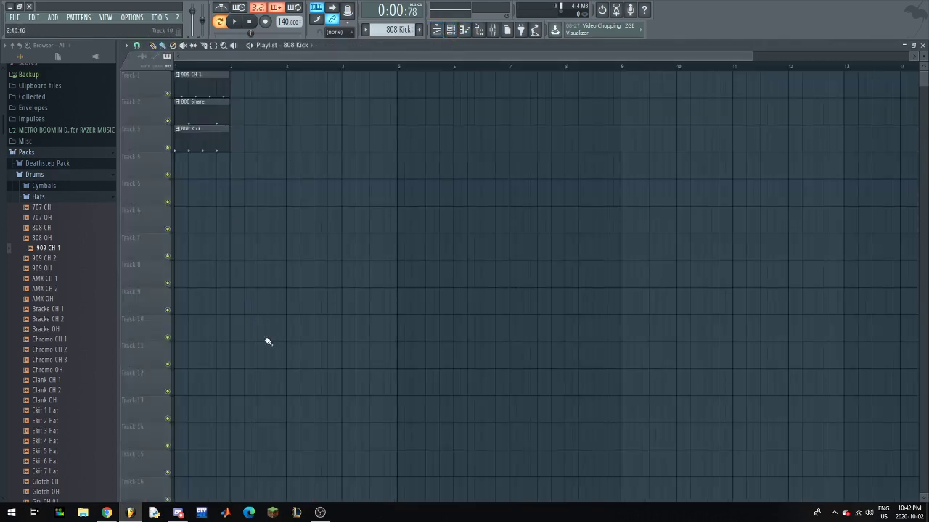
left_click(319, 512)
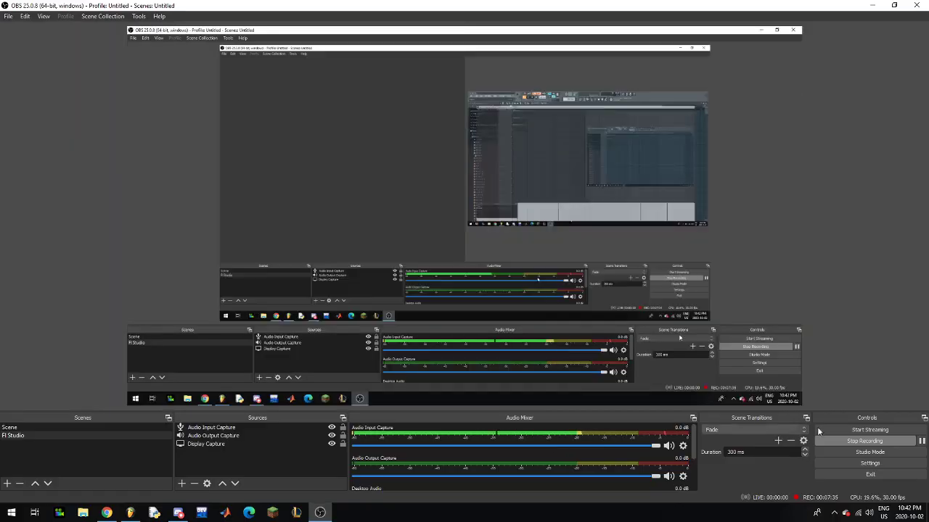